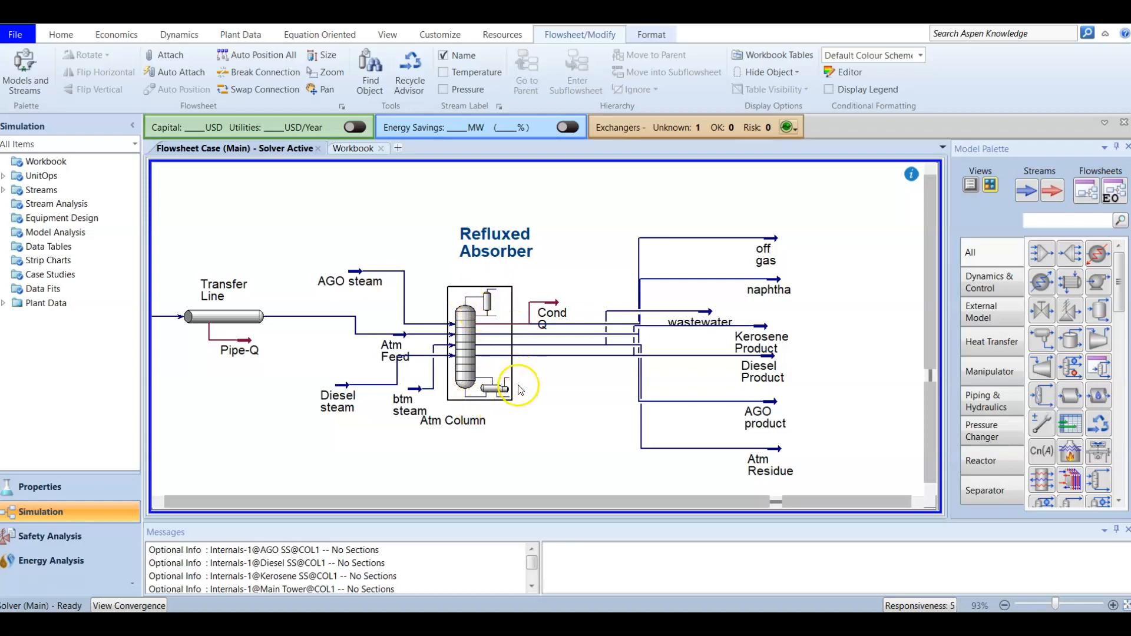
Switch from the HYSYS flowsheet to the 'Atmospheric Distillation' whiteboard.
{"action": "left_click", "coordinate": [508, 427]}
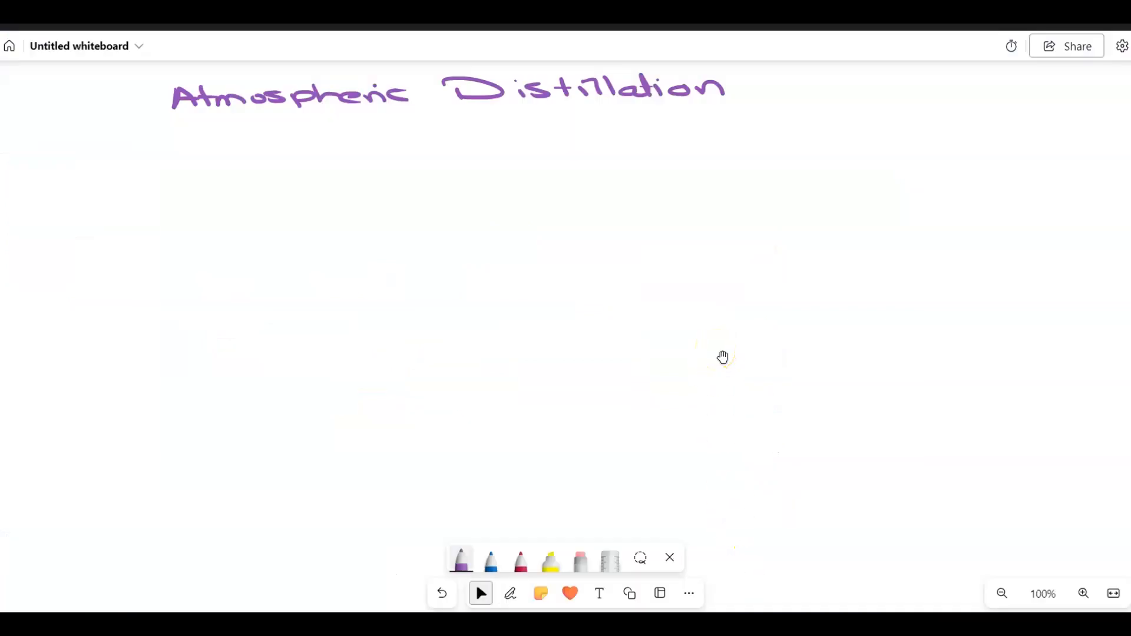
With the purple pen, draw the column outline and the feed arrow into it.
{"action": "key", "text": "alt+w"}
{"action": "mouse_move", "coordinate": [588, 203]}
{"action": "left_mouse_down"}
{"action": "mouse_move", "coordinate": [543, 200]}
{"action": "mouse_move", "coordinate": [508, 293]}
{"action": "left_mouse_up"}
{"action": "mouse_move", "coordinate": [592, 207]}
{"action": "left_mouse_down"}
{"action": "mouse_move", "coordinate": [518, 296]}
{"action": "mouse_move", "coordinate": [480, 298]}
{"action": "left_mouse_up"}
{"action": "mouse_move", "coordinate": [435, 252]}
{"action": "left_mouse_down"}
{"action": "mouse_move", "coordinate": [500, 251]}
{"action": "mouse_move", "coordinate": [472, 259]}
{"action": "left_mouse_up"}
Sketch the overhead line, condenser, and drum with its naphtha outlet label.
{"action": "mouse_move", "coordinate": [576, 196]}
{"action": "left_mouse_down"}
{"action": "mouse_move", "coordinate": [573, 177]}
{"action": "mouse_move", "coordinate": [635, 175]}
{"action": "mouse_move", "coordinate": [616, 183]}
{"action": "mouse_move", "coordinate": [670, 157]}
{"action": "mouse_move", "coordinate": [635, 176]}
{"action": "left_mouse_up"}
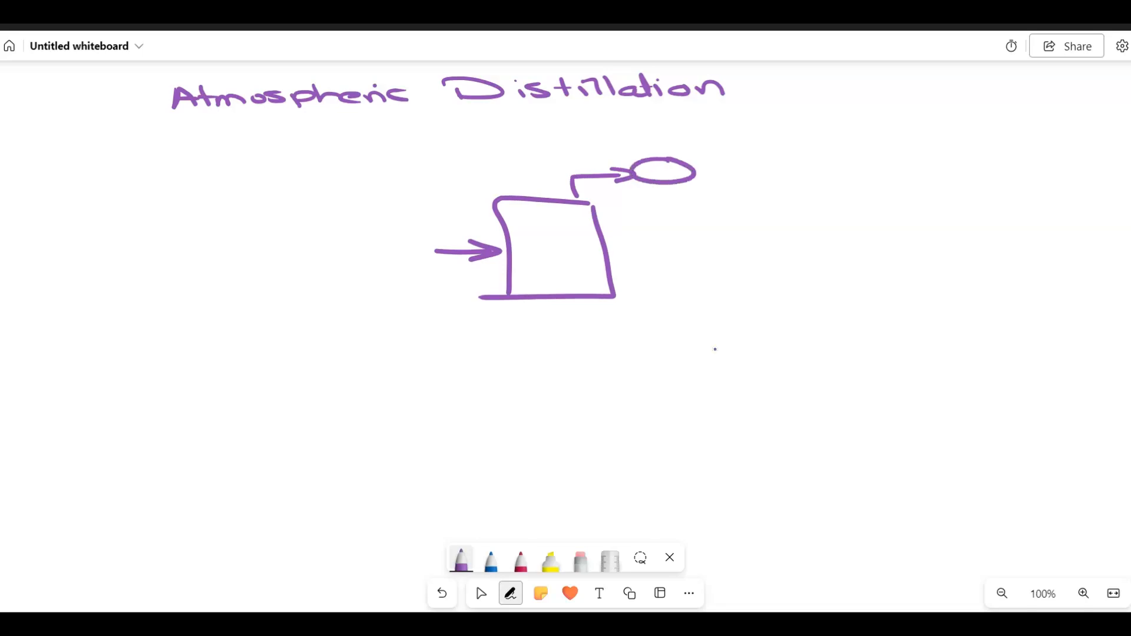
{"action": "left_click_drag", "start_coordinate": [698, 154], "coordinate": [619, 187]}
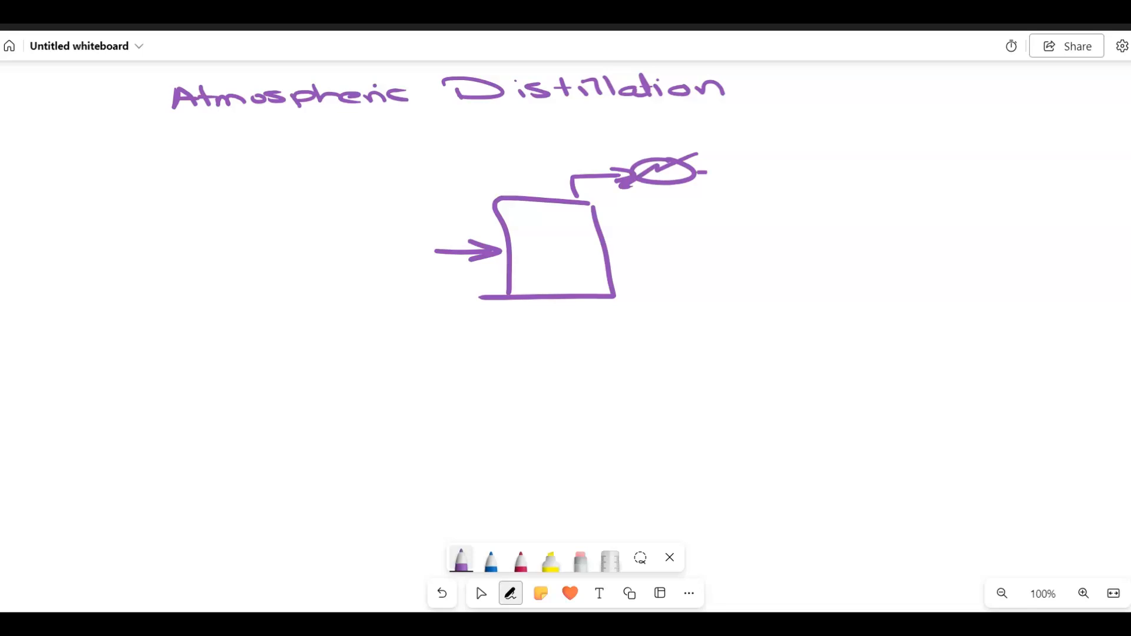
{"action": "mouse_move", "coordinate": [696, 172]}
{"action": "left_mouse_down"}
{"action": "mouse_move", "coordinate": [716, 172]}
{"action": "mouse_move", "coordinate": [720, 188]}
{"action": "mouse_move", "coordinate": [763, 190]}
{"action": "mouse_move", "coordinate": [778, 149]}
{"action": "mouse_move", "coordinate": [855, 148]}
{"action": "left_mouse_up"}
{"action": "mouse_move", "coordinate": [745, 189]}
{"action": "left_mouse_down"}
{"action": "mouse_move", "coordinate": [748, 205]}
{"action": "mouse_move", "coordinate": [960, 190]}
{"action": "left_mouse_up"}
{"action": "left_click_drag", "start_coordinate": [950, 181], "coordinate": [993, 189]}
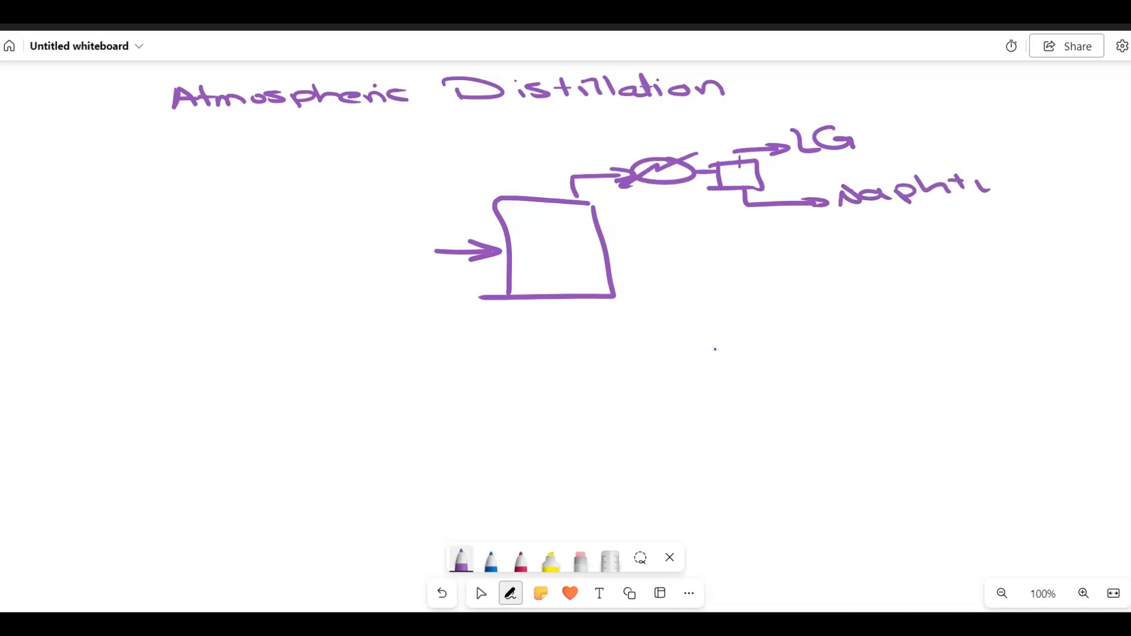
Draw the labelled reflux line back into the column and a labelled side draw.
{"action": "left_click_drag", "start_coordinate": [747, 206], "coordinate": [594, 211]}
{"action": "mouse_move", "coordinate": [620, 203]}
{"action": "left_mouse_down"}
{"action": "mouse_move", "coordinate": [595, 211]}
{"action": "mouse_move", "coordinate": [624, 217]}
{"action": "left_mouse_up"}
{"action": "mouse_move", "coordinate": [645, 229]}
{"action": "left_mouse_down"}
{"action": "mouse_move", "coordinate": [648, 220]}
{"action": "mouse_move", "coordinate": [690, 228]}
{"action": "left_mouse_up"}
{"action": "left_click_drag", "start_coordinate": [620, 257], "coordinate": [689, 257]}
{"action": "mouse_move", "coordinate": [701, 243]}
{"action": "left_mouse_down"}
{"action": "mouse_move", "coordinate": [722, 268]}
{"action": "mouse_move", "coordinate": [700, 262]}
{"action": "left_mouse_up"}
{"action": "mouse_move", "coordinate": [719, 291]}
{"action": "left_mouse_down"}
{"action": "mouse_move", "coordinate": [717, 282]}
{"action": "mouse_move", "coordinate": [826, 278]}
{"action": "left_mouse_up"}
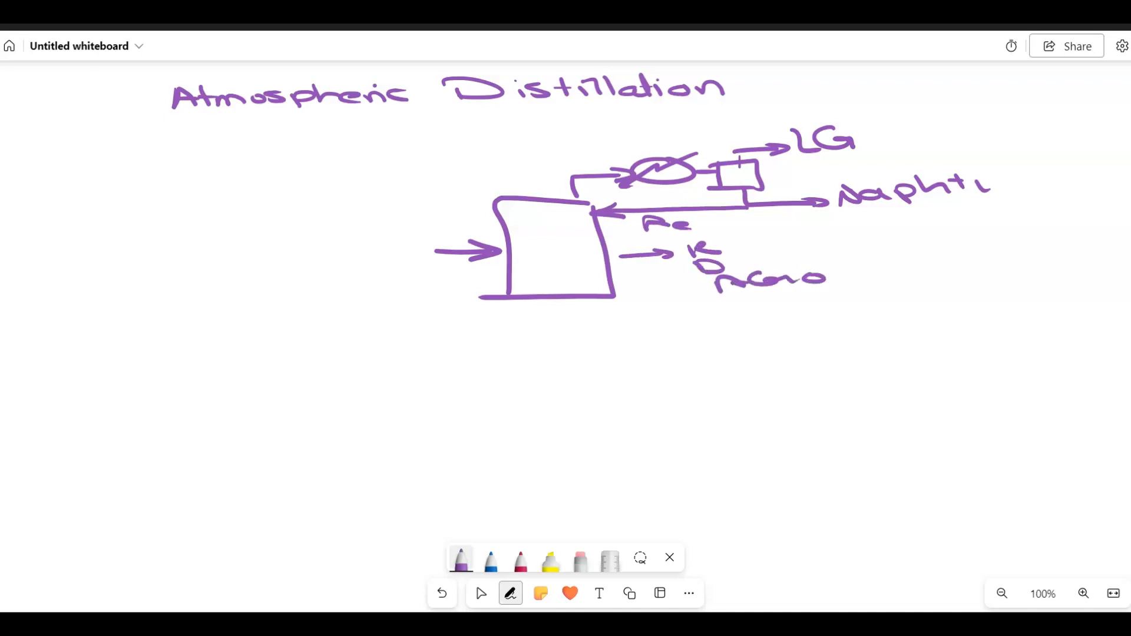
Draw the bottoms line with the reboiler circle and arrow, erasing a stray stroke.
{"action": "mouse_move", "coordinate": [566, 304]}
{"action": "left_mouse_down"}
{"action": "mouse_move", "coordinate": [581, 337]}
{"action": "mouse_move", "coordinate": [665, 350]}
{"action": "left_mouse_up"}
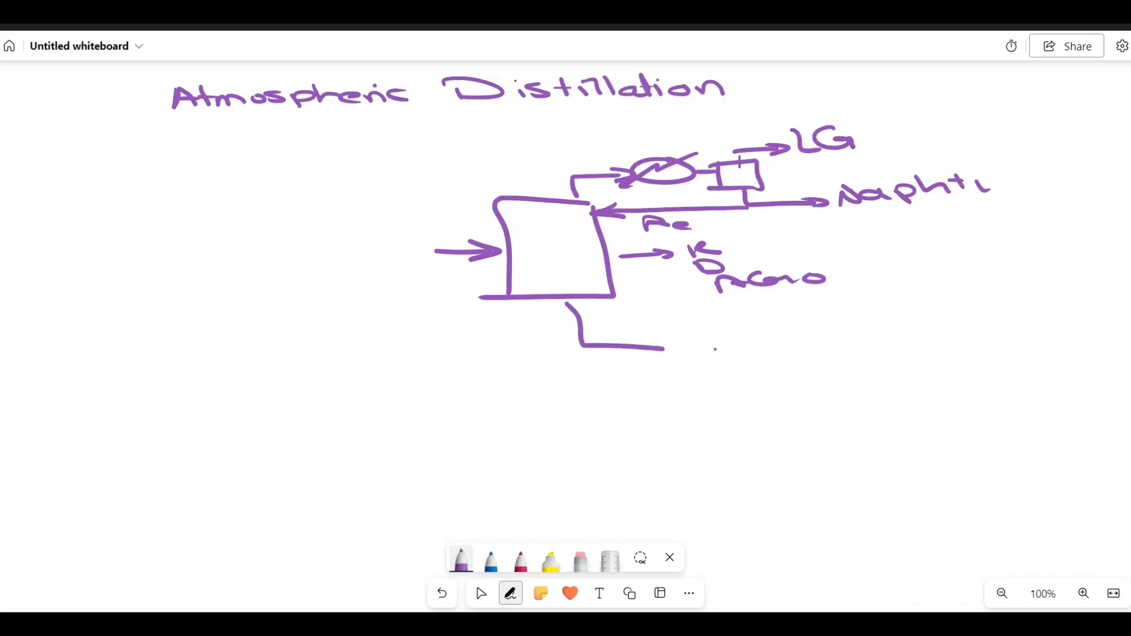
{"action": "mouse_move", "coordinate": [715, 337]}
{"action": "left_mouse_down"}
{"action": "mouse_move", "coordinate": [716, 357]}
{"action": "mouse_move", "coordinate": [694, 337]}
{"action": "left_mouse_up"}
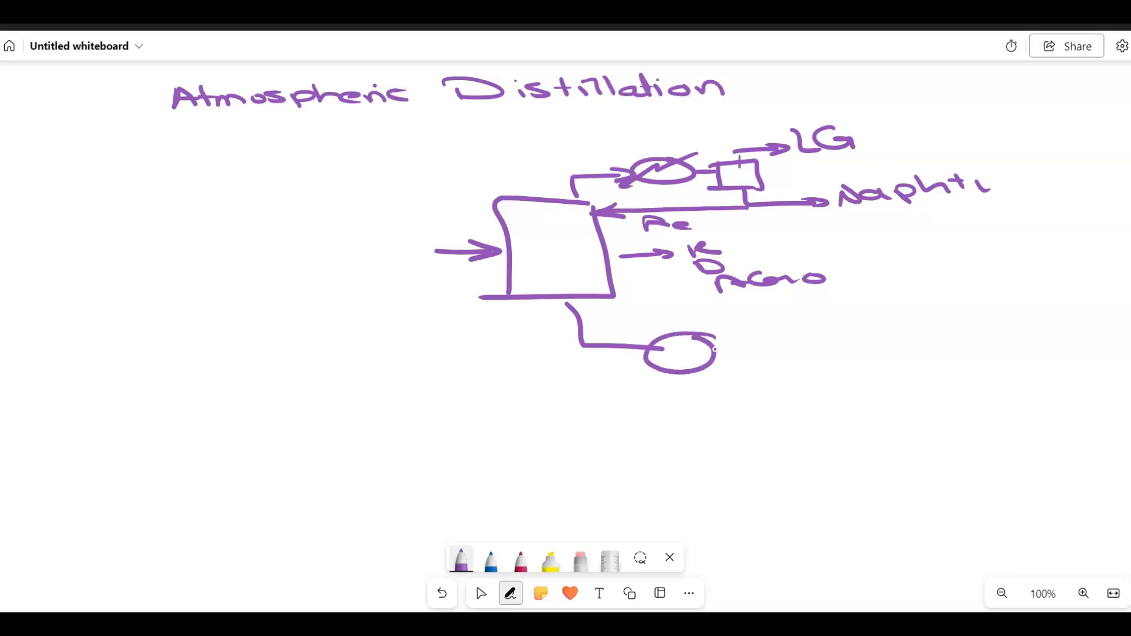
{"action": "mouse_move", "coordinate": [732, 332]}
{"action": "left_mouse_down"}
{"action": "mouse_move", "coordinate": [607, 382]}
{"action": "mouse_move", "coordinate": [626, 382]}
{"action": "left_mouse_up"}
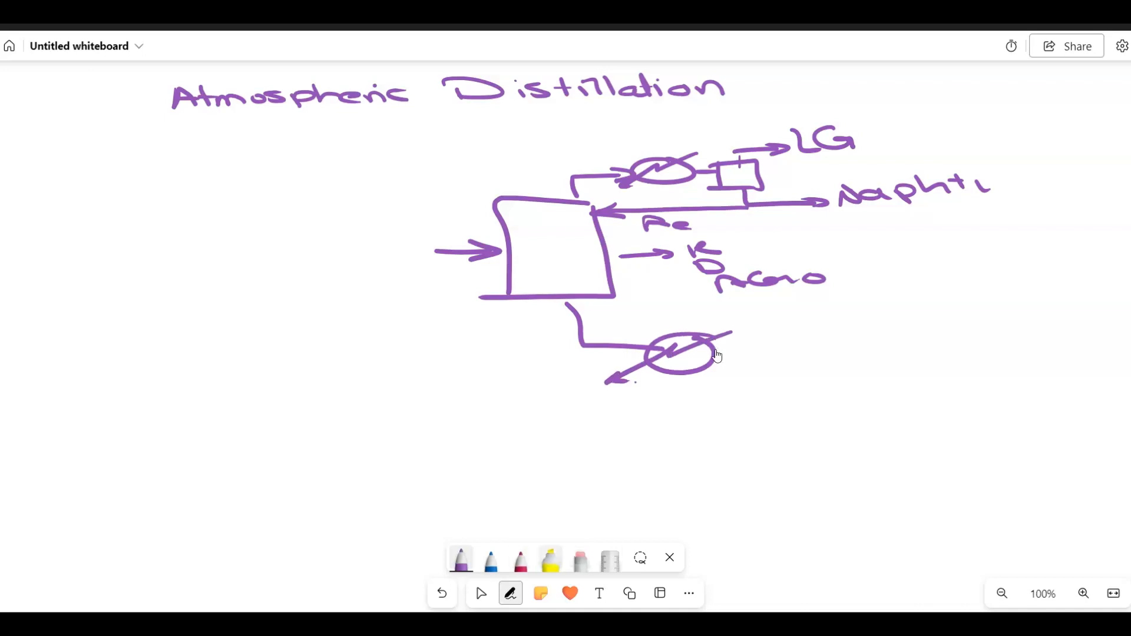
{"action": "left_click", "coordinate": [581, 560]}
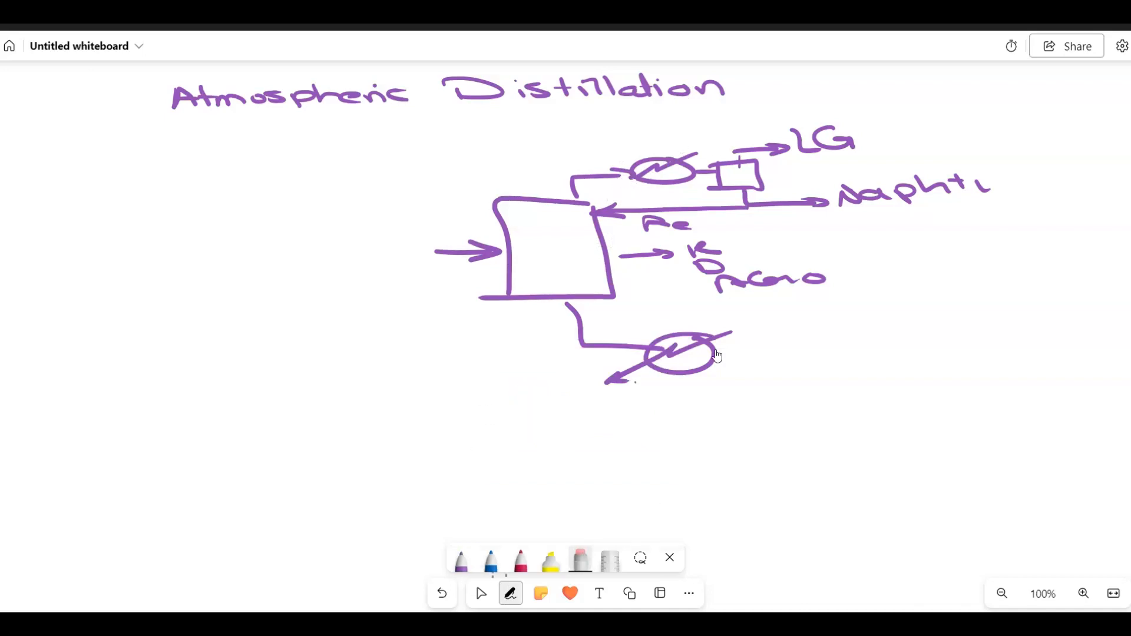
{"action": "left_click", "coordinate": [461, 561]}
Add the condenser arrowhead, the Resid product arrow and label, the vapour return, and a blue circle at the reflux return.
{"action": "mouse_move", "coordinate": [682, 152]}
{"action": "left_mouse_down"}
{"action": "mouse_move", "coordinate": [701, 151]}
{"action": "mouse_move", "coordinate": [693, 161]}
{"action": "left_mouse_up"}
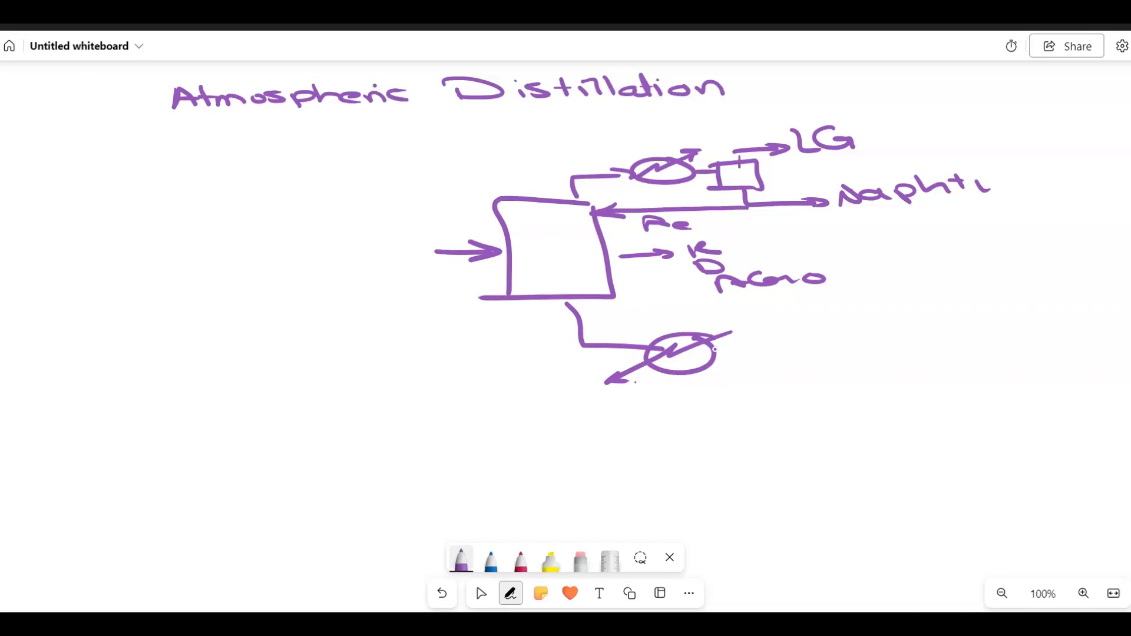
{"action": "left_click_drag", "start_coordinate": [723, 355], "coordinate": [862, 352]}
{"action": "left_click_drag", "start_coordinate": [852, 344], "coordinate": [855, 360]}
{"action": "mouse_move", "coordinate": [907, 334]}
{"action": "left_mouse_down"}
{"action": "mouse_move", "coordinate": [915, 353]}
{"action": "mouse_move", "coordinate": [956, 348]}
{"action": "left_mouse_up"}
{"action": "left_click_drag", "start_coordinate": [977, 336], "coordinate": [961, 350]}
{"action": "left_click_drag", "start_coordinate": [981, 340], "coordinate": [1016, 348]}
{"action": "left_click", "coordinate": [1000, 337]}
{"action": "mouse_move", "coordinate": [676, 333]}
{"action": "left_mouse_down"}
{"action": "mouse_move", "coordinate": [675, 313]}
{"action": "mouse_move", "coordinate": [619, 288]}
{"action": "mouse_move", "coordinate": [653, 294]}
{"action": "left_mouse_up"}
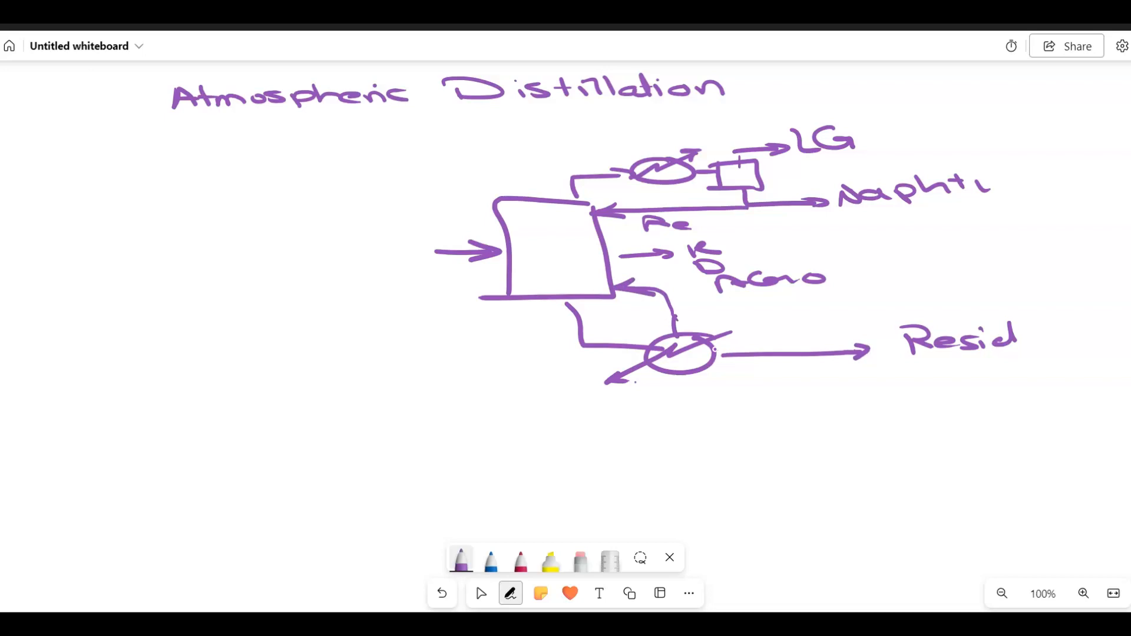
{"action": "left_click", "coordinate": [491, 561]}
{"action": "mouse_move", "coordinate": [610, 198]}
{"action": "left_mouse_down"}
{"action": "mouse_move", "coordinate": [568, 210]}
{"action": "mouse_move", "coordinate": [614, 200]}
{"action": "left_mouse_up"}
Circle the reboiler return, number the upper return 1, and write '1. cold' underlined.
{"action": "mouse_move", "coordinate": [619, 275]}
{"action": "left_mouse_down"}
{"action": "mouse_move", "coordinate": [630, 296]}
{"action": "mouse_move", "coordinate": [613, 280]}
{"action": "left_mouse_up"}
{"action": "left_click_drag", "start_coordinate": [560, 217], "coordinate": [575, 229]}
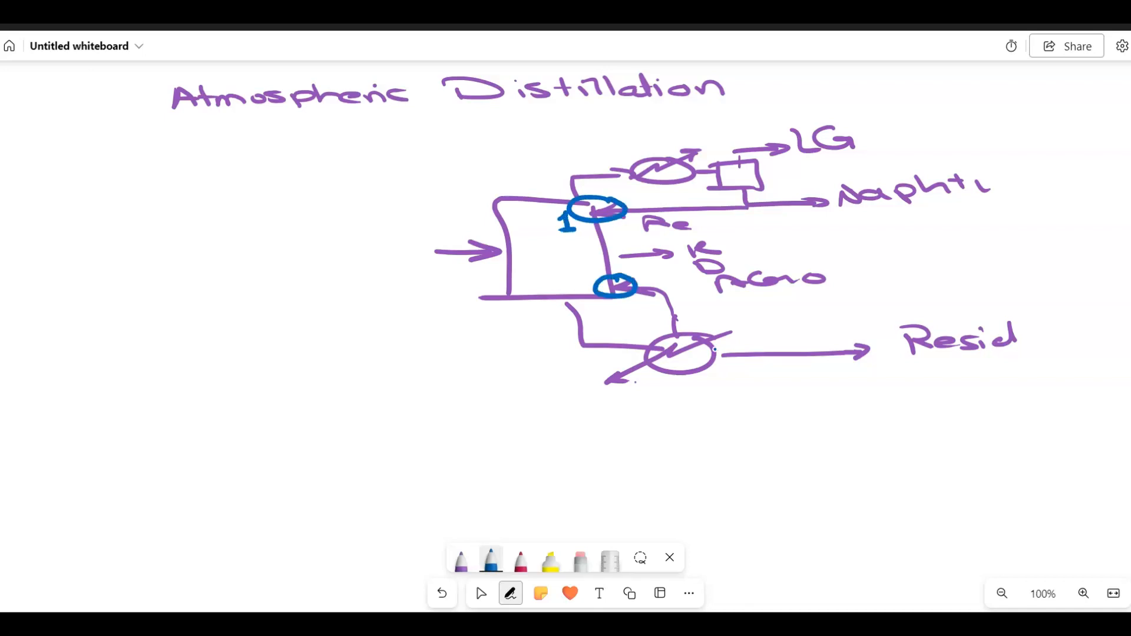
{"action": "mouse_move", "coordinate": [23, 218]}
{"action": "left_mouse_down"}
{"action": "mouse_move", "coordinate": [30, 233]}
{"action": "mouse_move", "coordinate": [63, 234]}
{"action": "left_mouse_up"}
{"action": "left_click", "coordinate": [45, 232]}
{"action": "left_click_drag", "start_coordinate": [82, 224], "coordinate": [121, 231]}
{"action": "left_click_drag", "start_coordinate": [72, 242], "coordinate": [108, 242]}
{"action": "left_click_drag", "start_coordinate": [74, 248], "coordinate": [107, 247]}
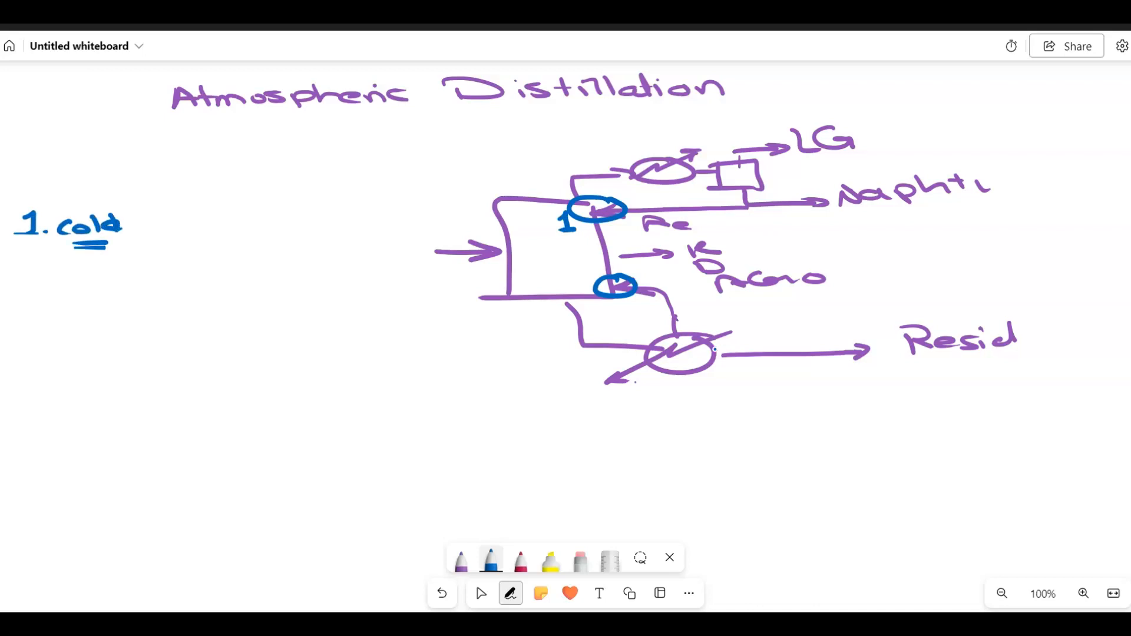
Number the lower return 2 and write the underlined '2. hot' note.
{"action": "left_click_drag", "start_coordinate": [554, 269], "coordinate": [577, 285]}
{"action": "mouse_move", "coordinate": [24, 273]}
{"action": "left_mouse_down"}
{"action": "mouse_move", "coordinate": [46, 289]}
{"action": "mouse_move", "coordinate": [66, 282]}
{"action": "mouse_move", "coordinate": [82, 292]}
{"action": "mouse_move", "coordinate": [64, 297]}
{"action": "mouse_move", "coordinate": [83, 277]}
{"action": "mouse_move", "coordinate": [121, 295]}
{"action": "mouse_move", "coordinate": [133, 277]}
{"action": "mouse_move", "coordinate": [130, 304]}
{"action": "left_mouse_up"}
{"action": "left_click", "coordinate": [54, 288]}
{"action": "left_click_drag", "start_coordinate": [96, 310], "coordinate": [128, 309]}
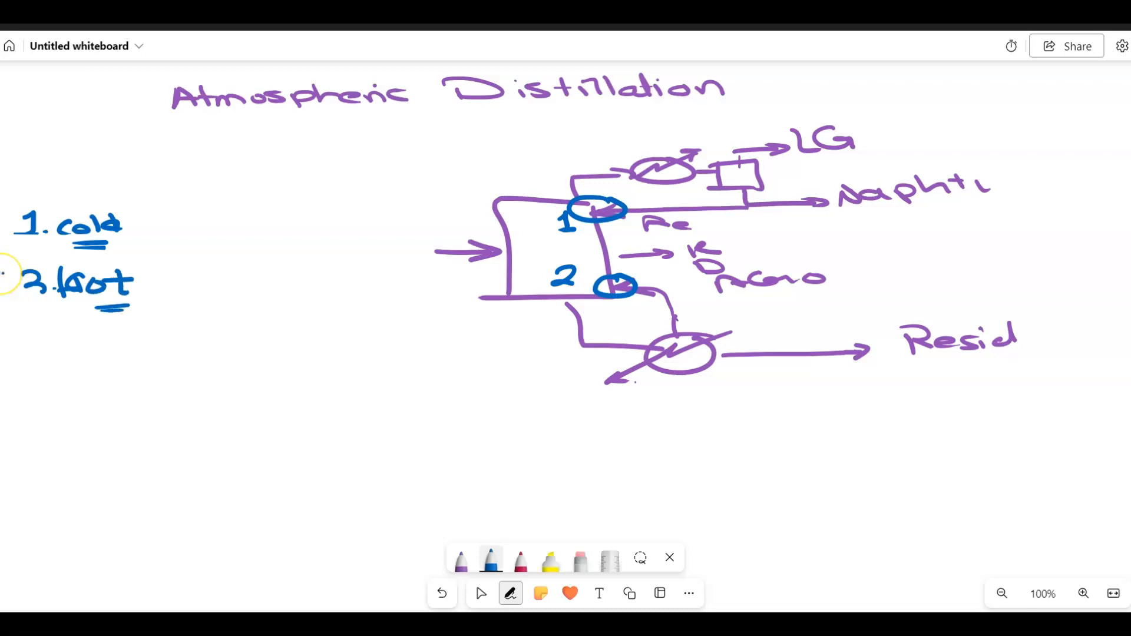
{"action": "left_click_drag", "start_coordinate": [546, 252], "coordinate": [549, 269]}
Point arrows at the condenser and reboiler, and trace and label the feed arrow.
{"action": "left_click_drag", "start_coordinate": [695, 123], "coordinate": [641, 147]}
{"action": "left_click_drag", "start_coordinate": [655, 135], "coordinate": [675, 145]}
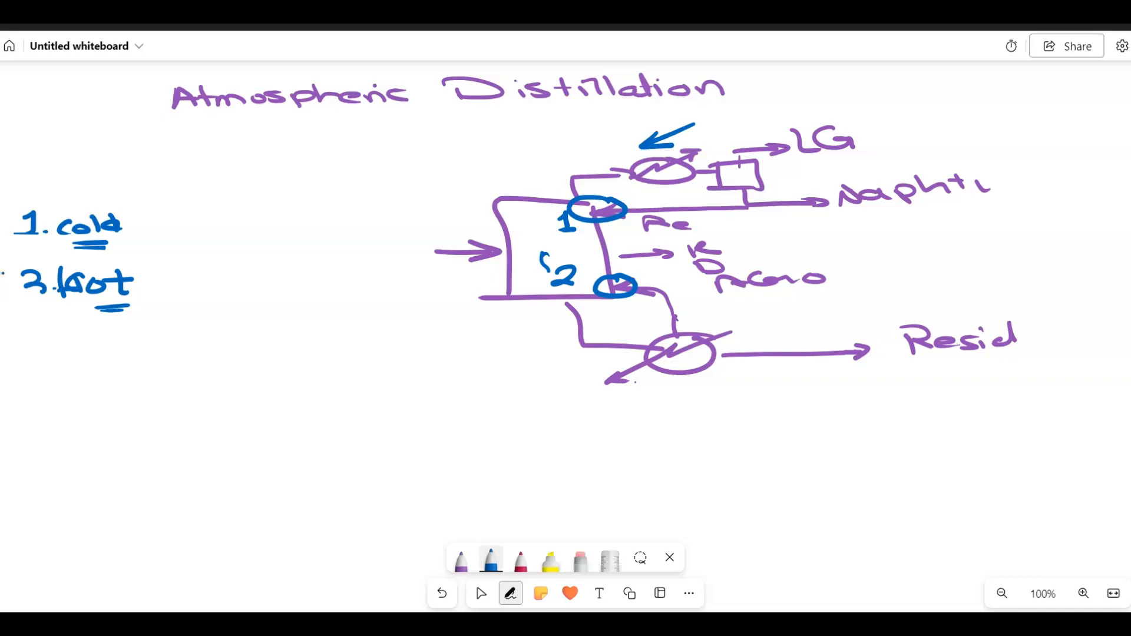
{"action": "mouse_move", "coordinate": [628, 430]}
{"action": "left_mouse_down"}
{"action": "mouse_move", "coordinate": [674, 417]}
{"action": "mouse_move", "coordinate": [695, 392]}
{"action": "mouse_move", "coordinate": [705, 398]}
{"action": "left_mouse_up"}
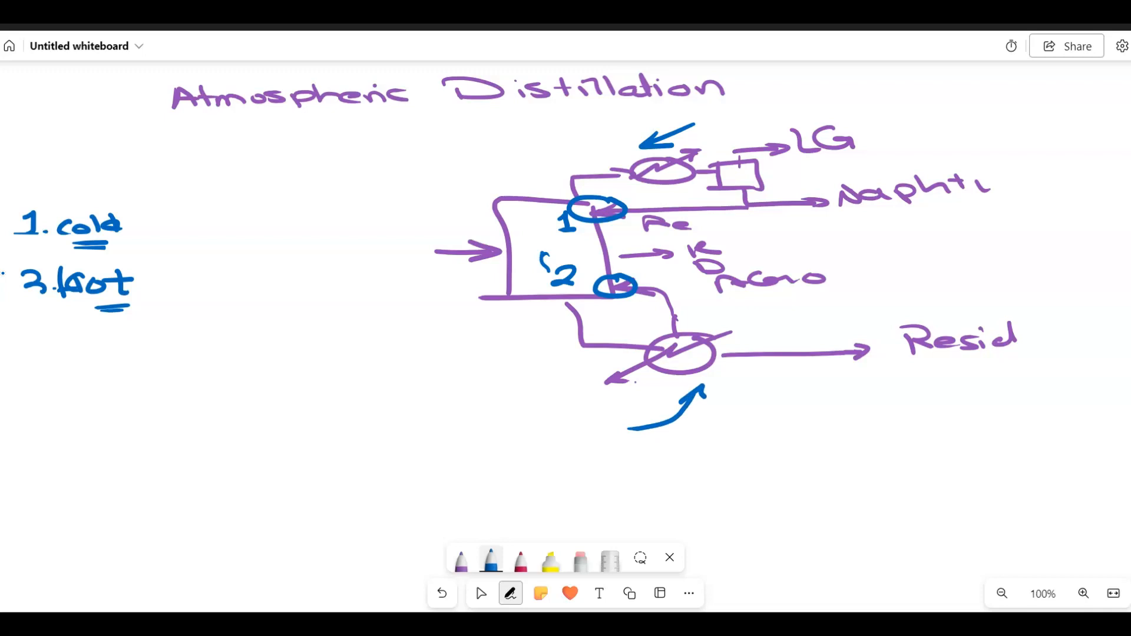
{"action": "left_click_drag", "start_coordinate": [423, 250], "coordinate": [495, 251]}
{"action": "mouse_move", "coordinate": [392, 217]}
{"action": "left_mouse_down"}
{"action": "mouse_move", "coordinate": [361, 241]}
{"action": "mouse_move", "coordinate": [411, 237]}
{"action": "left_mouse_up"}
{"action": "mouse_move", "coordinate": [420, 228]}
{"action": "left_mouse_down"}
{"action": "mouse_move", "coordinate": [407, 235]}
{"action": "mouse_move", "coordinate": [426, 234]}
{"action": "left_mouse_up"}
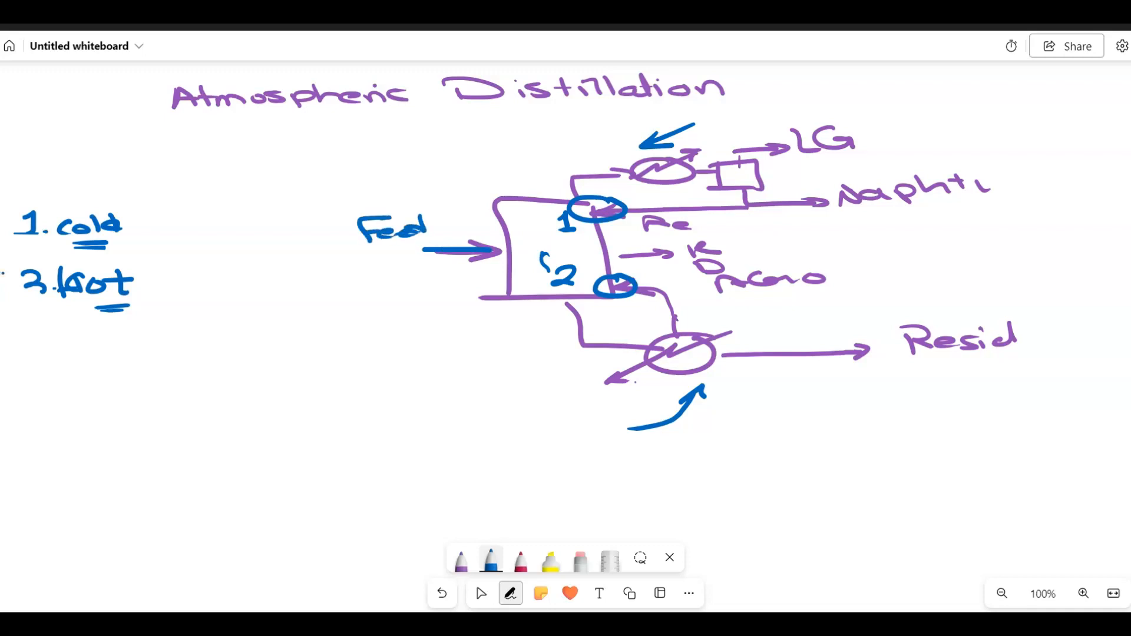
In red, draw the feed-level line and brace the sections as 'Rect.' and 'strip'.
{"action": "left_click", "coordinate": [521, 560]}
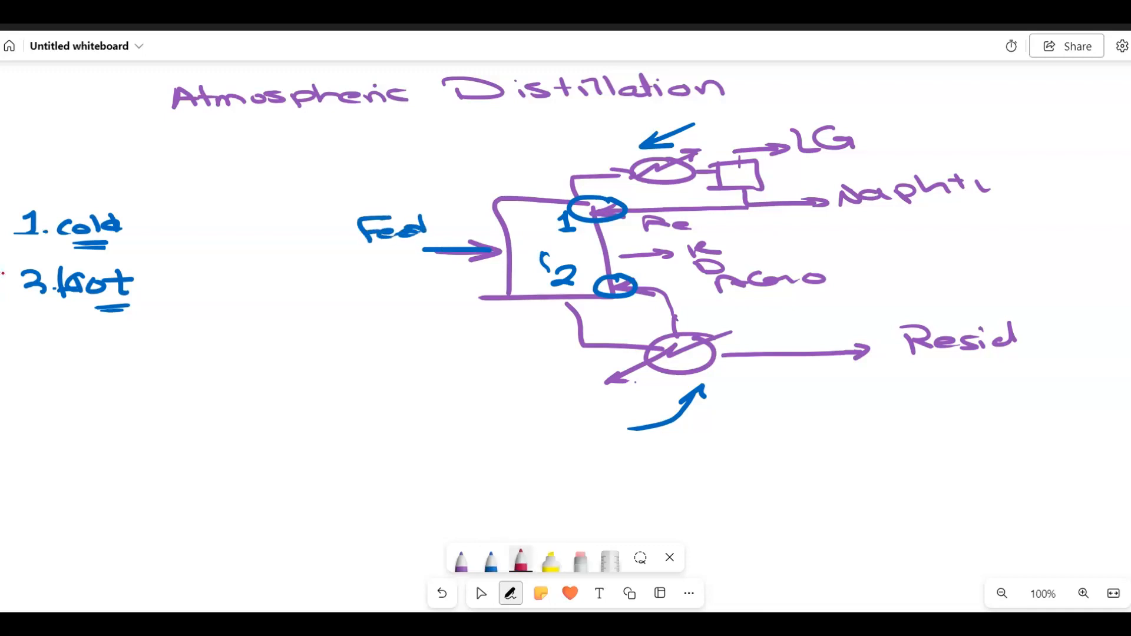
{"action": "left_click_drag", "start_coordinate": [467, 250], "coordinate": [1034, 233]}
{"action": "mouse_move", "coordinate": [983, 117]}
{"action": "left_mouse_down"}
{"action": "mouse_move", "coordinate": [1025, 179]}
{"action": "mouse_move", "coordinate": [999, 220]}
{"action": "left_mouse_up"}
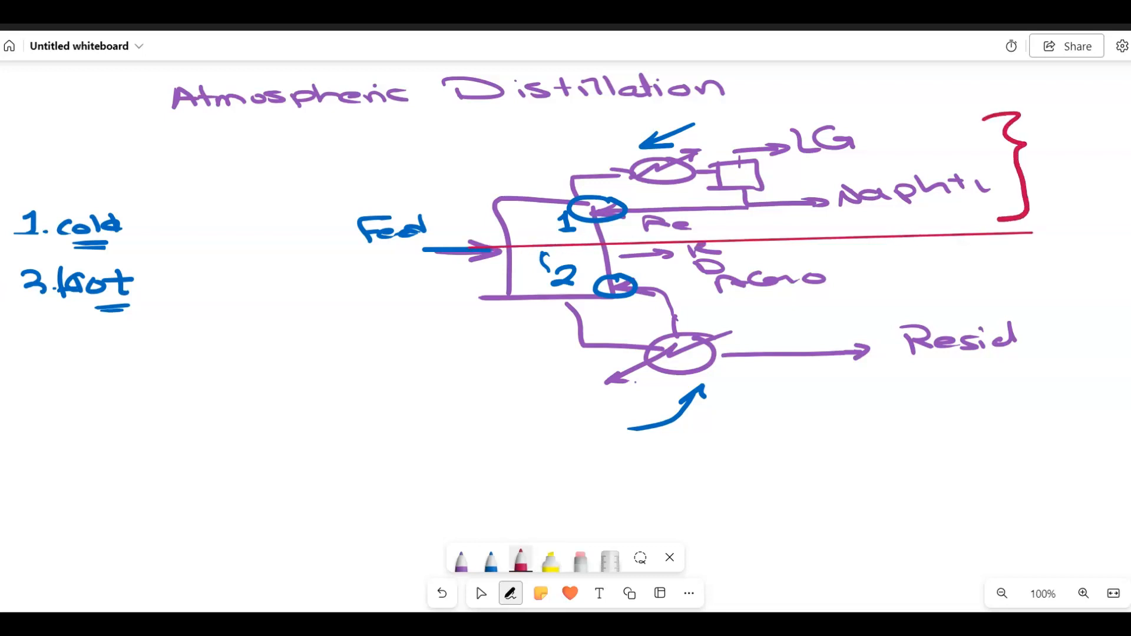
{"action": "mouse_move", "coordinate": [1041, 166]}
{"action": "left_mouse_down"}
{"action": "mouse_move", "coordinate": [1050, 186]}
{"action": "mouse_move", "coordinate": [1074, 180]}
{"action": "left_mouse_up"}
{"action": "mouse_move", "coordinate": [1086, 170]}
{"action": "left_mouse_down"}
{"action": "mouse_move", "coordinate": [1082, 181]}
{"action": "mouse_move", "coordinate": [1098, 181]}
{"action": "left_mouse_up"}
{"action": "mouse_move", "coordinate": [1094, 156]}
{"action": "left_mouse_down"}
{"action": "mouse_move", "coordinate": [1099, 182]}
{"action": "mouse_move", "coordinate": [1110, 167]}
{"action": "left_mouse_up"}
{"action": "left_click", "coordinate": [1113, 170]}
{"action": "mouse_move", "coordinate": [982, 250]}
{"action": "left_mouse_down"}
{"action": "mouse_move", "coordinate": [1005, 254]}
{"action": "mouse_move", "coordinate": [1010, 305]}
{"action": "mouse_move", "coordinate": [1018, 286]}
{"action": "mouse_move", "coordinate": [1059, 283]}
{"action": "left_mouse_up"}
{"action": "mouse_move", "coordinate": [1063, 272]}
{"action": "left_mouse_down"}
{"action": "mouse_move", "coordinate": [1080, 288]}
{"action": "mouse_move", "coordinate": [1081, 273]}
{"action": "left_mouse_up"}
{"action": "left_click_drag", "start_coordinate": [1095, 275], "coordinate": [1110, 274]}
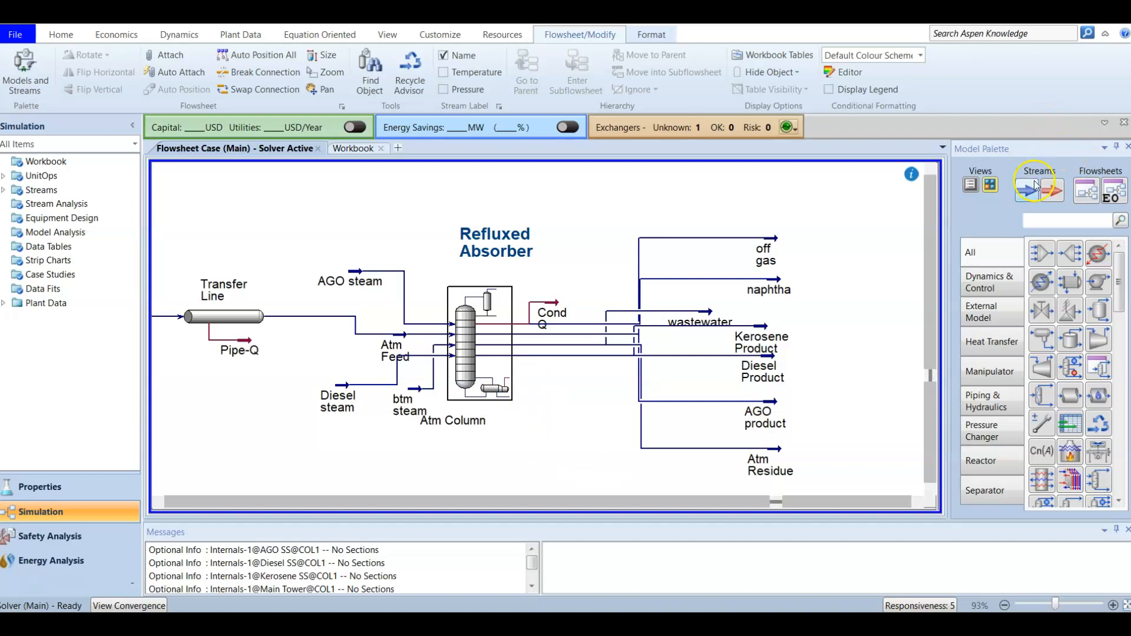
Place an energy stream on the canvas, rename Q-100 to 'Trim Energy', and close its window.
{"action": "left_click", "coordinate": [1053, 192]}
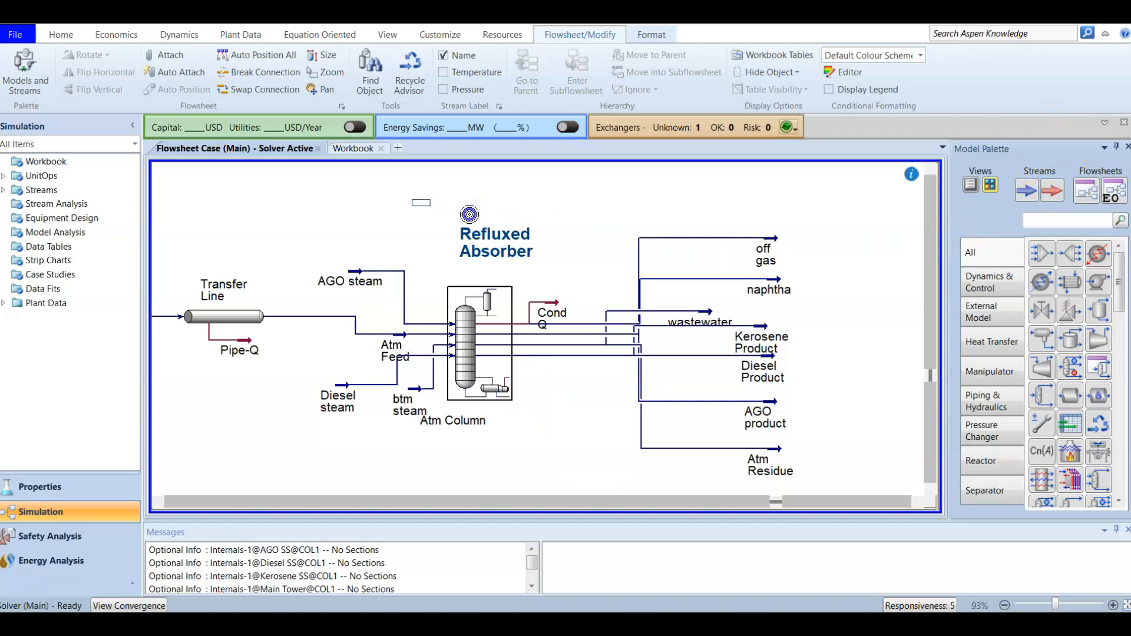
{"action": "left_click", "coordinate": [457, 203]}
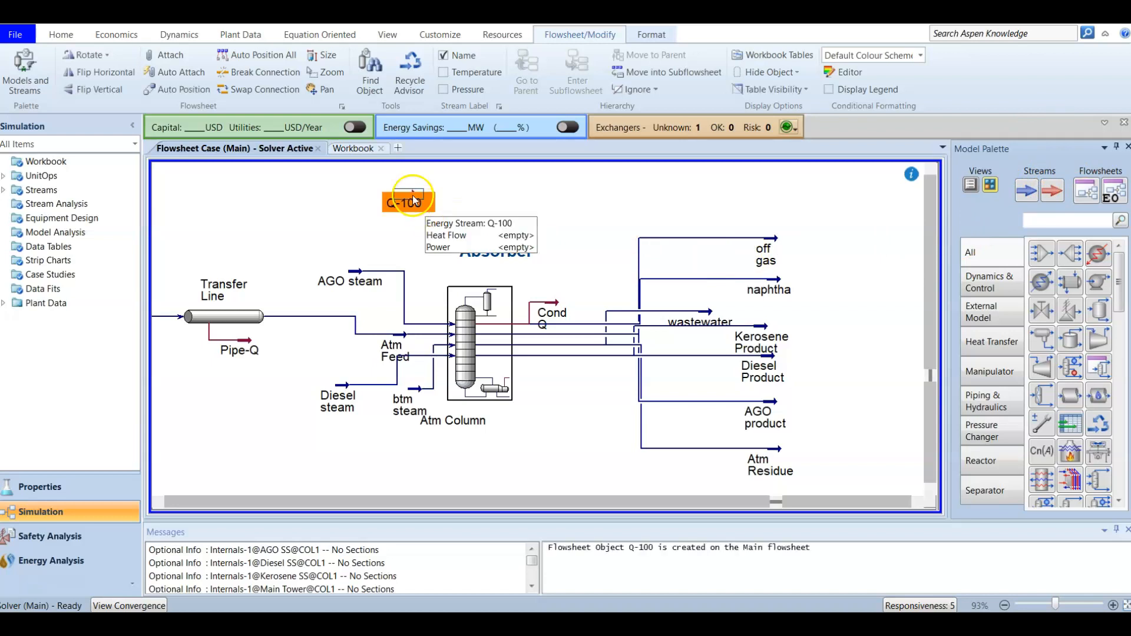
{"action": "double_click", "coordinate": [412, 195]}
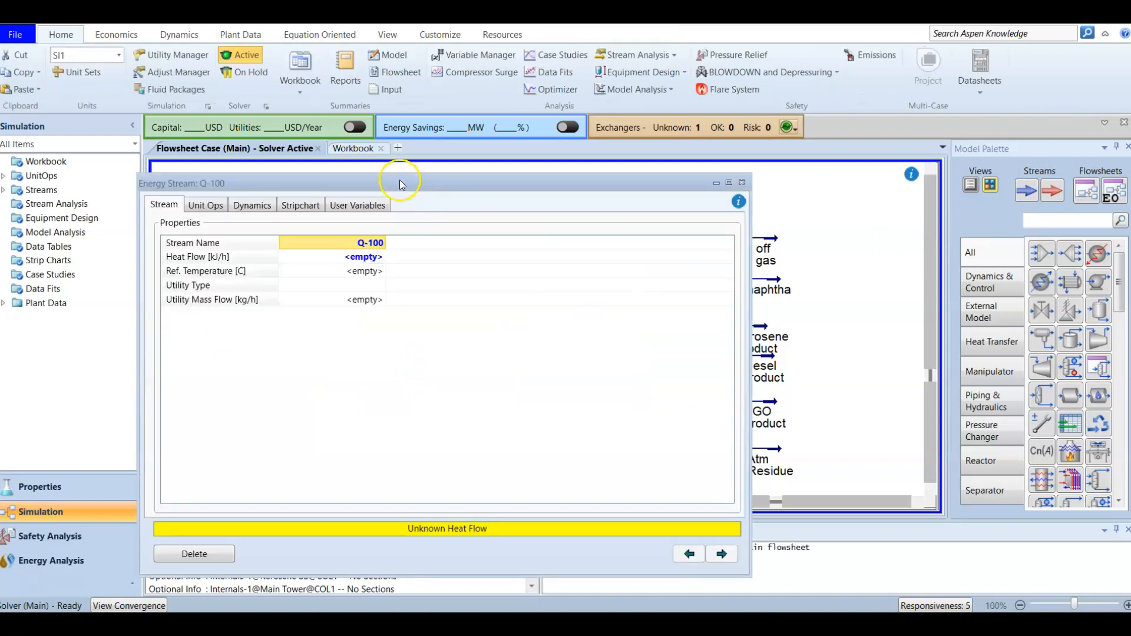
{"action": "left_click_drag", "start_coordinate": [399, 181], "coordinate": [531, 158]}
{"action": "left_click", "coordinate": [485, 218]}
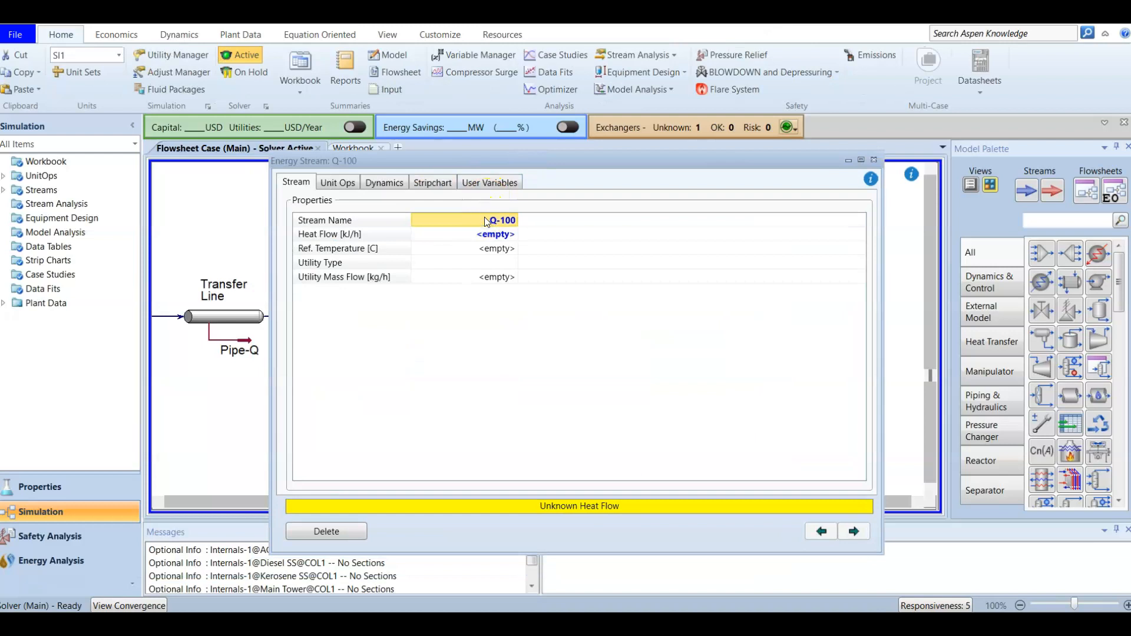
{"action": "type", "text": "Trim E"}
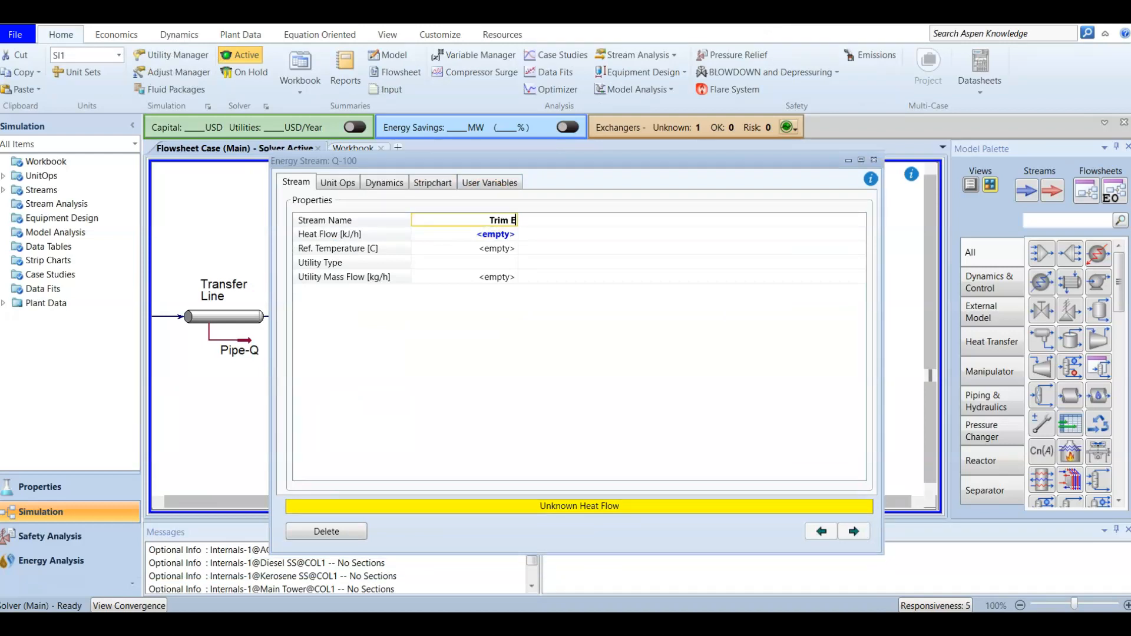
{"action": "type", "text": "nergy"}
{"action": "key", "text": "Return"}
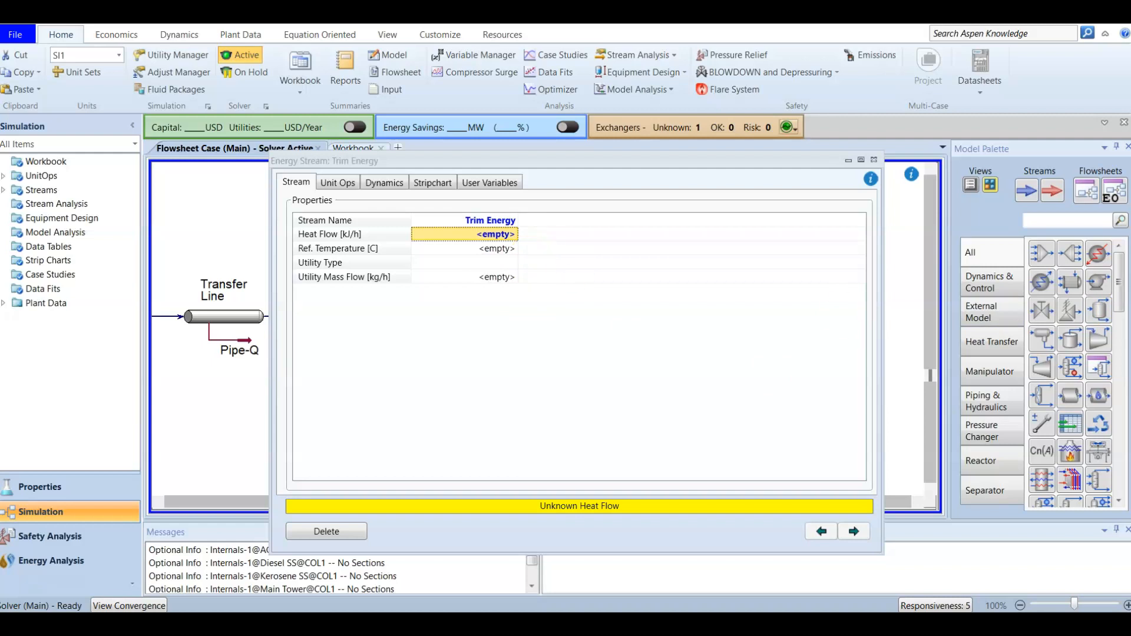
{"action": "left_click", "coordinate": [874, 159]}
In the Atm Column Connections, add Trim Energy in the ** New ** inlet row, landing at stage 15_Main Tower.
{"action": "left_click", "coordinate": [494, 356]}
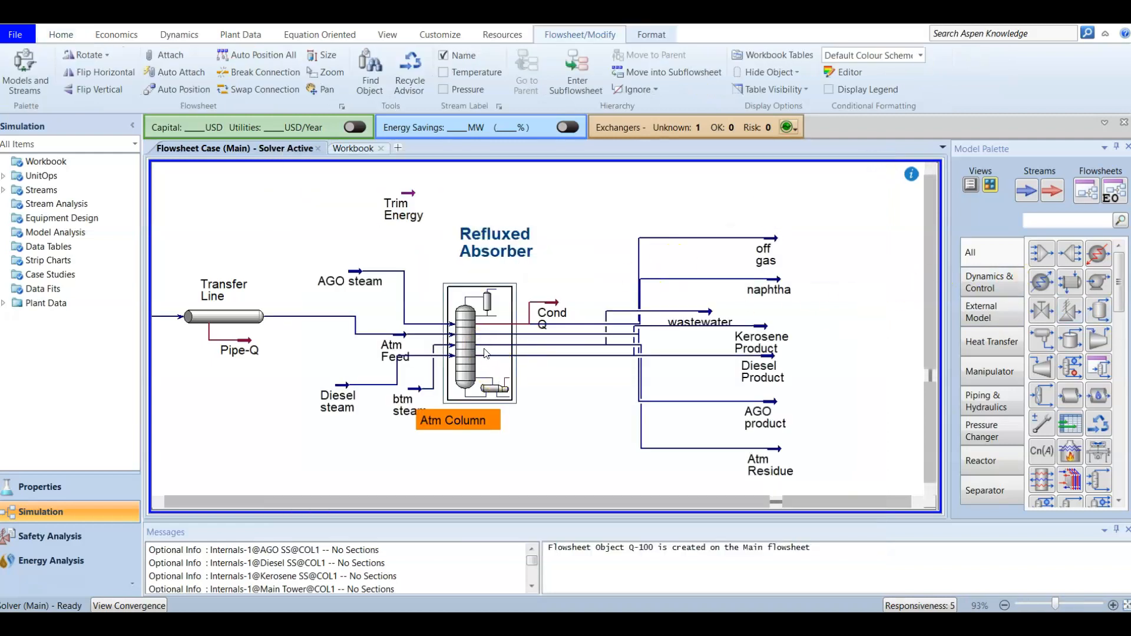
{"action": "double_click", "coordinate": [494, 356]}
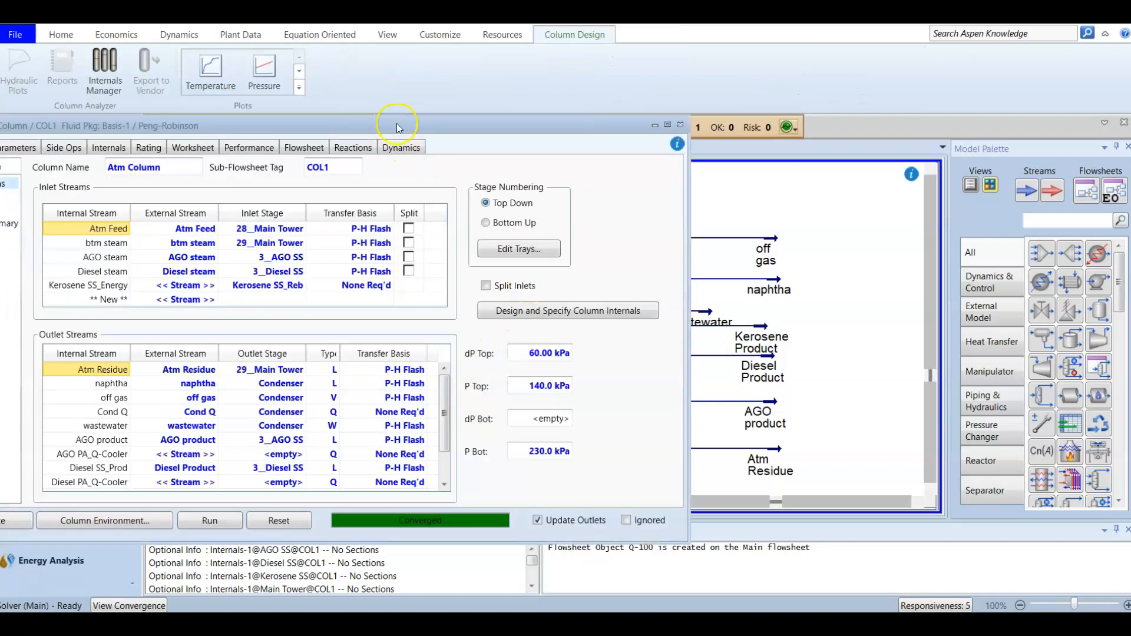
{"action": "left_click_drag", "start_coordinate": [394, 128], "coordinate": [625, 95]}
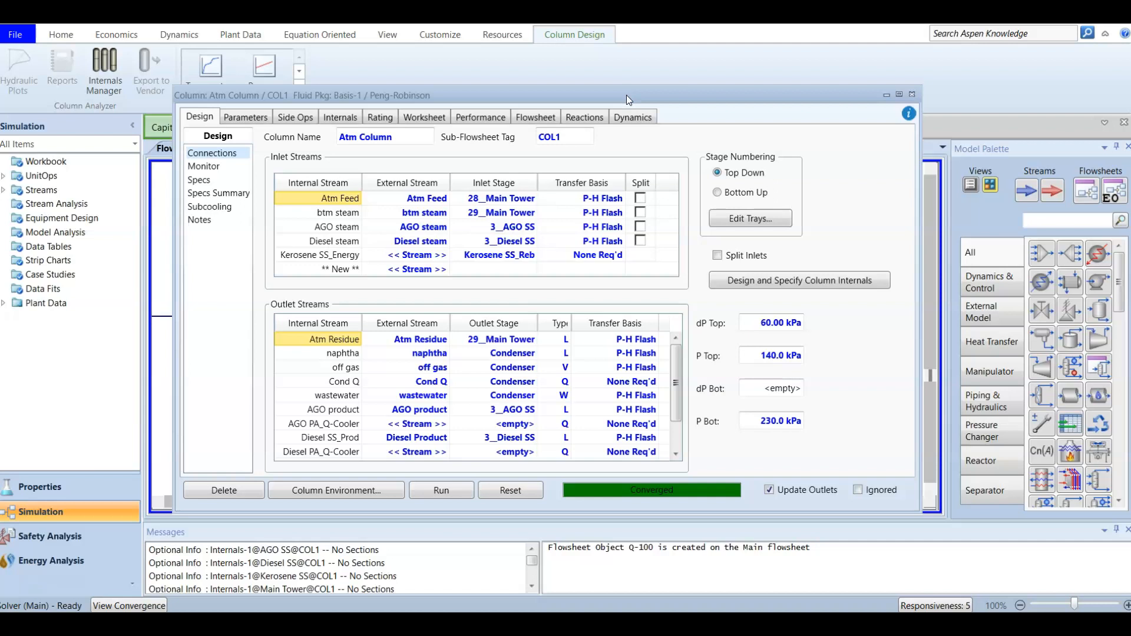
{"action": "left_click", "coordinate": [202, 116]}
{"action": "left_click", "coordinate": [342, 271]}
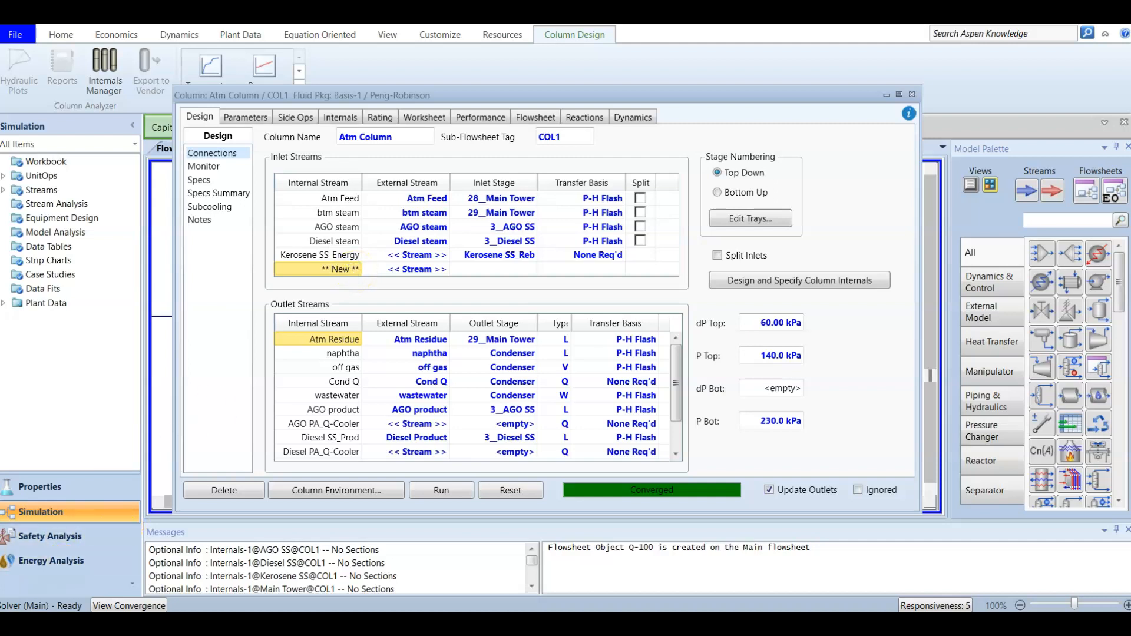
{"action": "left_click", "coordinate": [417, 270]}
{"action": "left_click", "coordinate": [446, 270]}
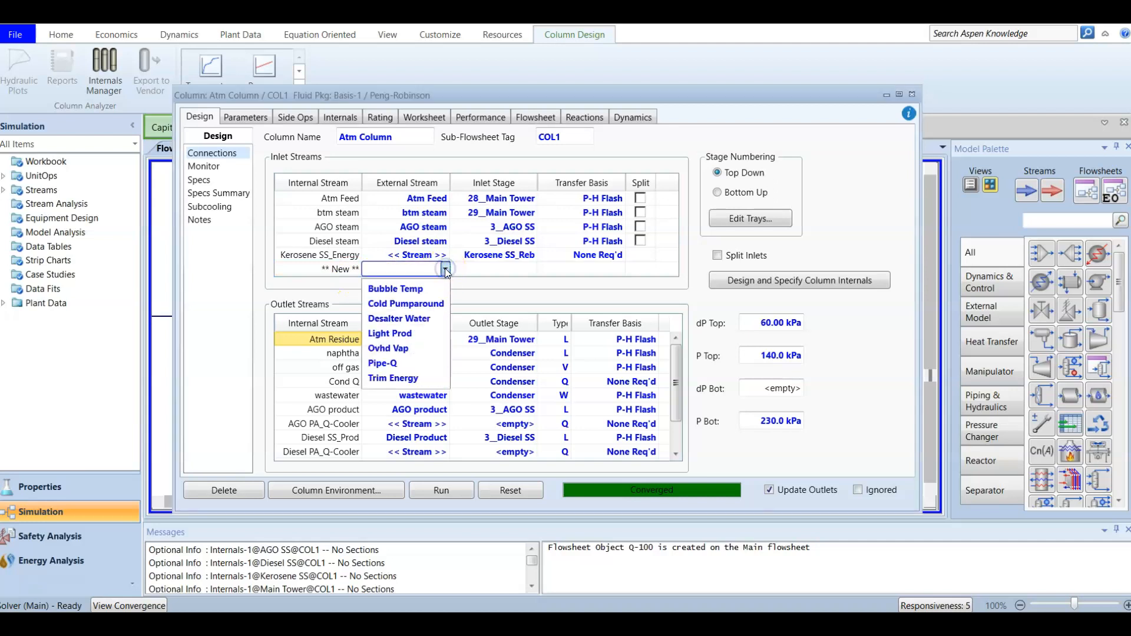
{"action": "left_click", "coordinate": [401, 378]}
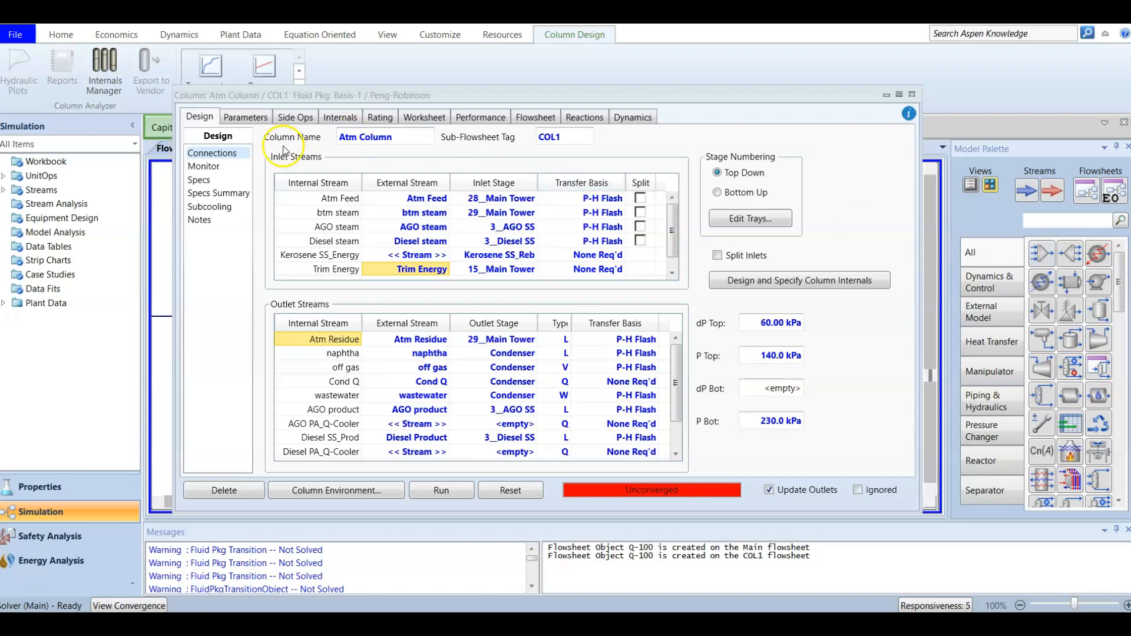
On the Atm Column Monitor page, sort the specifications by Active, review them, and bring up Add Spec.
{"action": "left_click", "coordinate": [226, 163]}
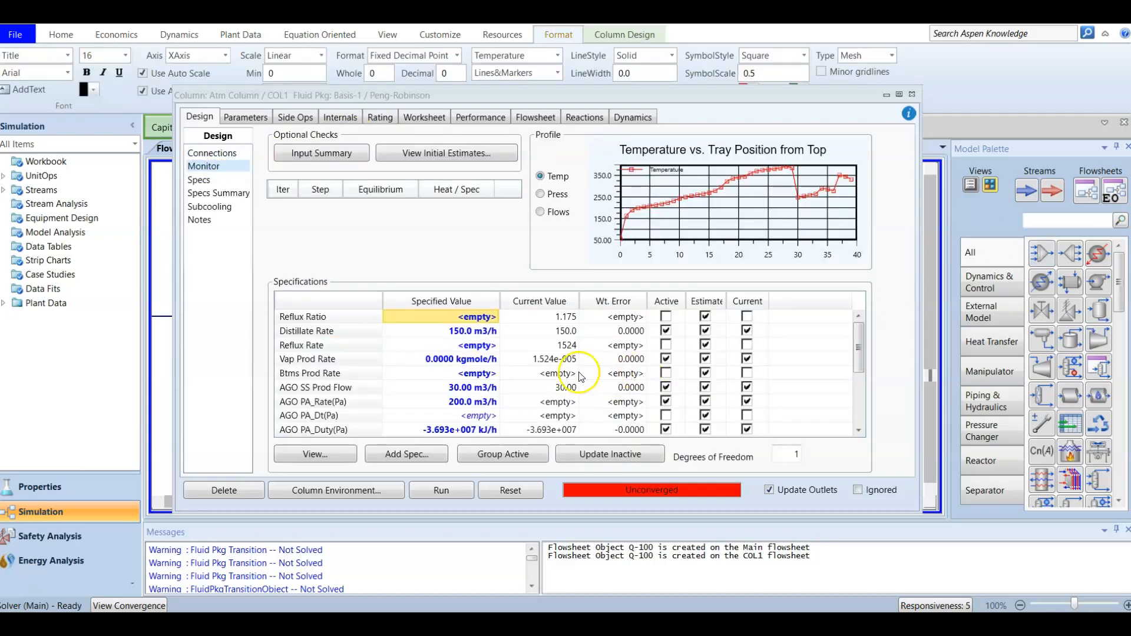
{"action": "mouse_move", "coordinate": [456, 362]}
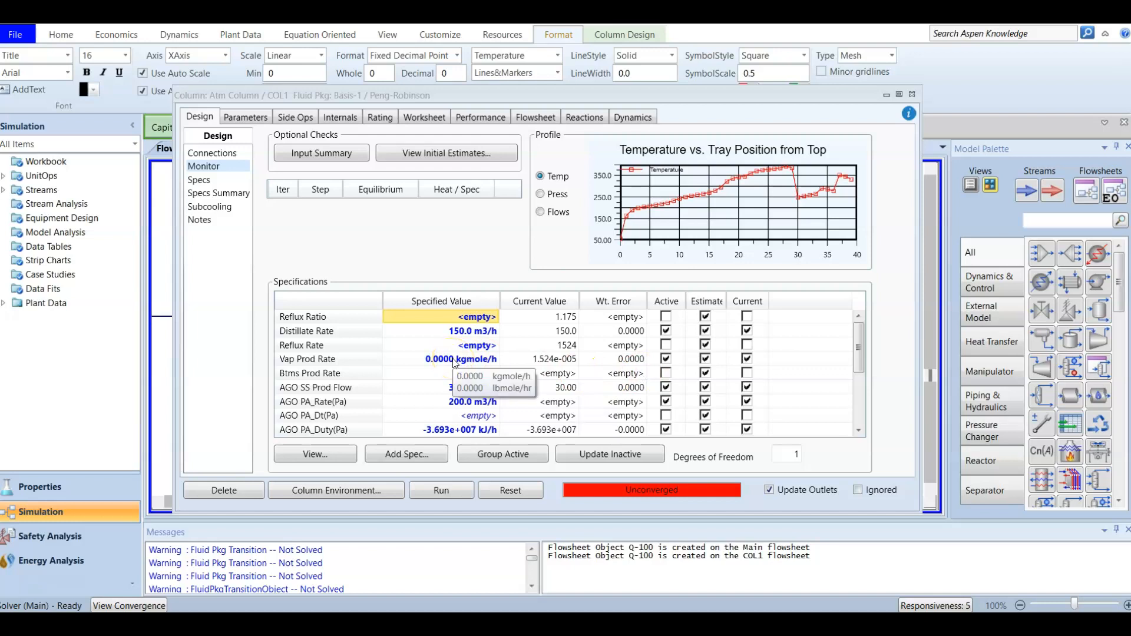
{"action": "left_click", "coordinate": [668, 302]}
{"action": "left_click", "coordinate": [668, 302]}
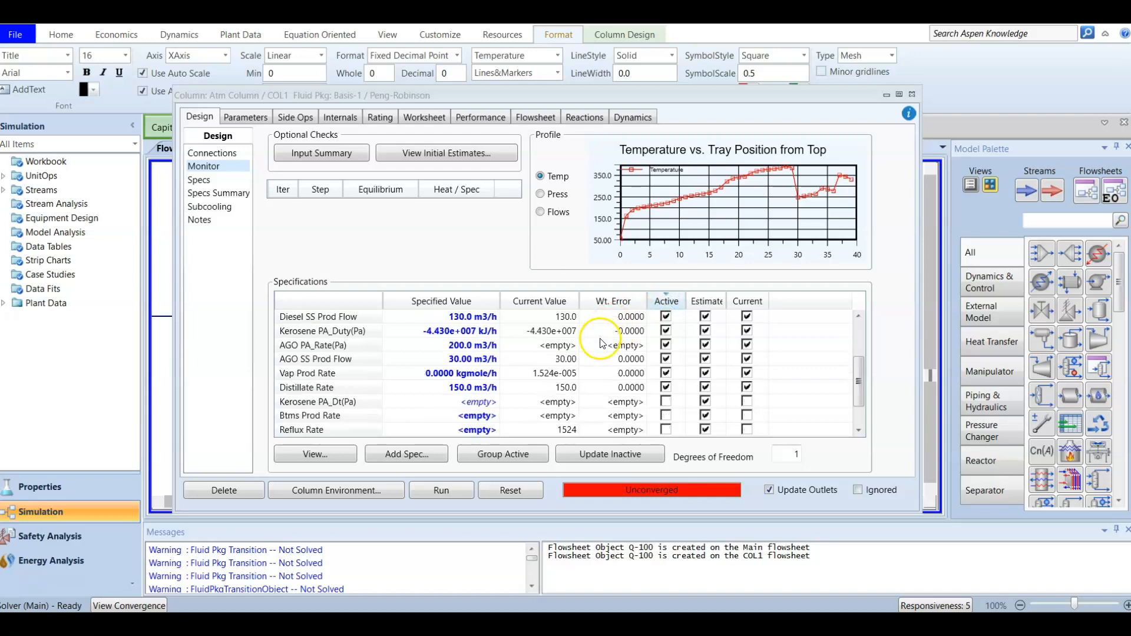
{"action": "scroll", "coordinate": [601, 344], "scroll_direction": "down", "scroll_amount": 1}
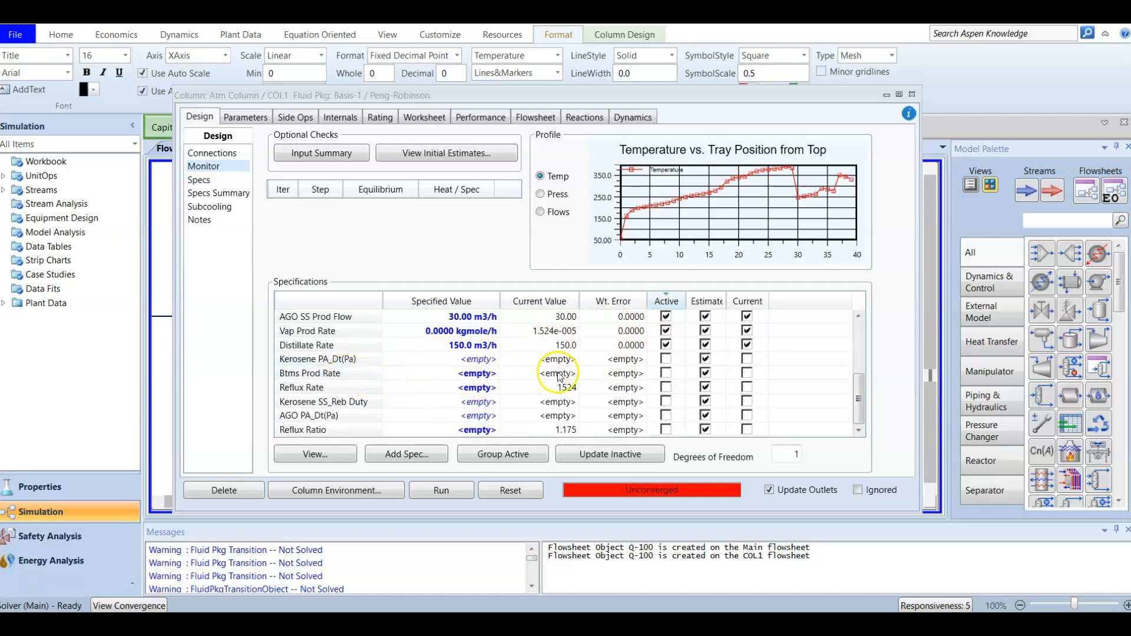
{"action": "scroll", "coordinate": [560, 378], "scroll_direction": "up", "scroll_amount": 3}
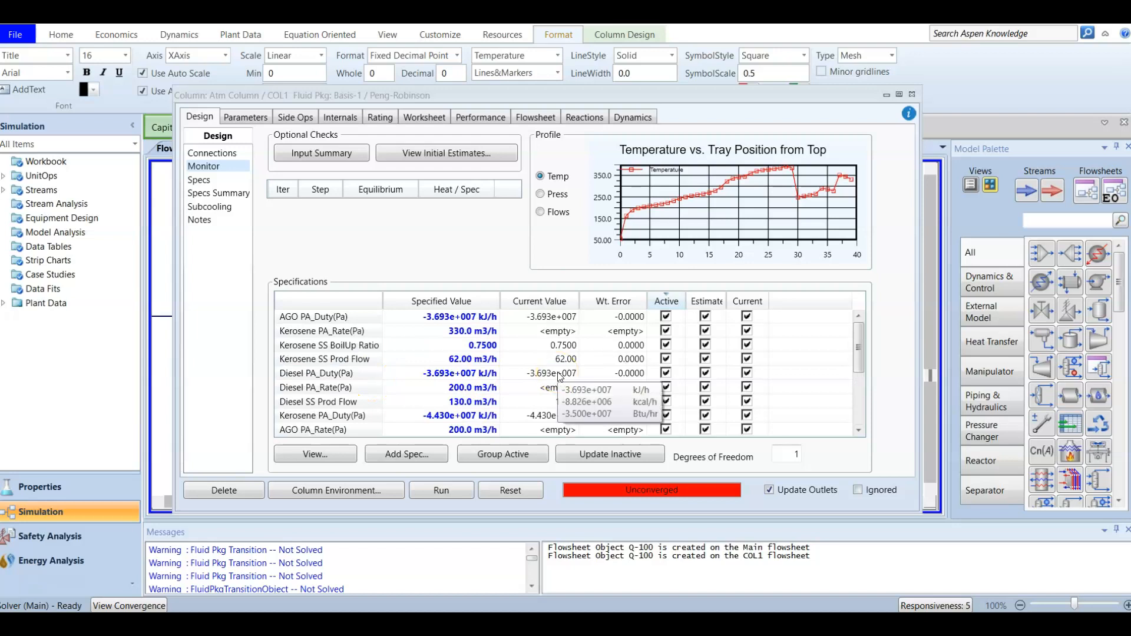
{"action": "scroll", "coordinate": [481, 338], "scroll_direction": "down", "scroll_amount": 3}
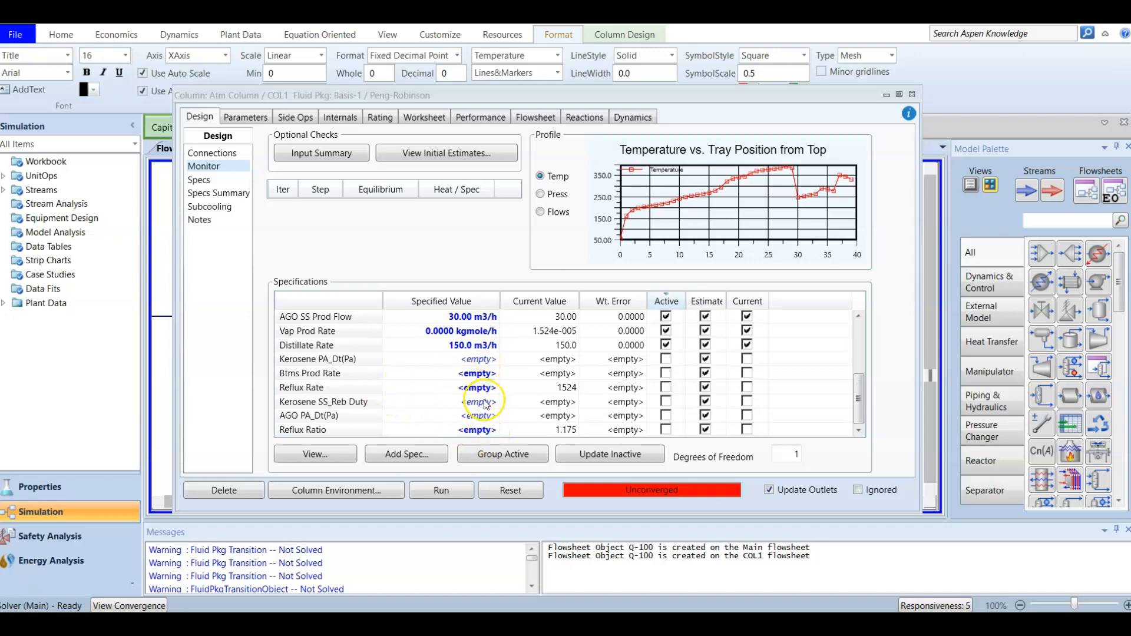
{"action": "scroll", "coordinate": [486, 404], "scroll_direction": "up", "scroll_amount": 3}
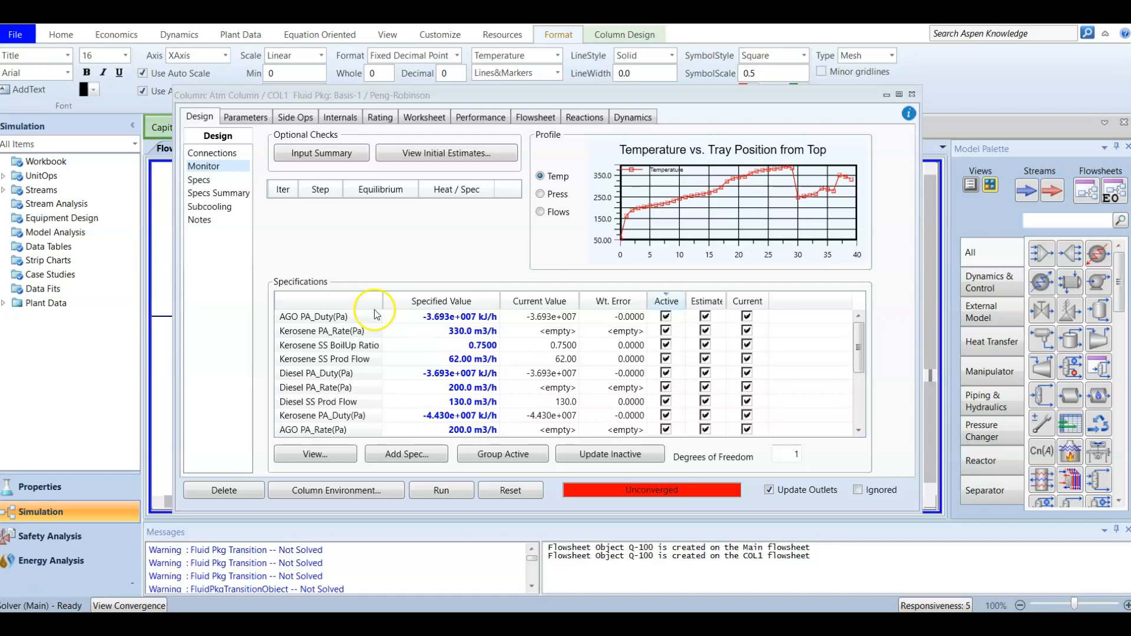
{"action": "left_click", "coordinate": [409, 458]}
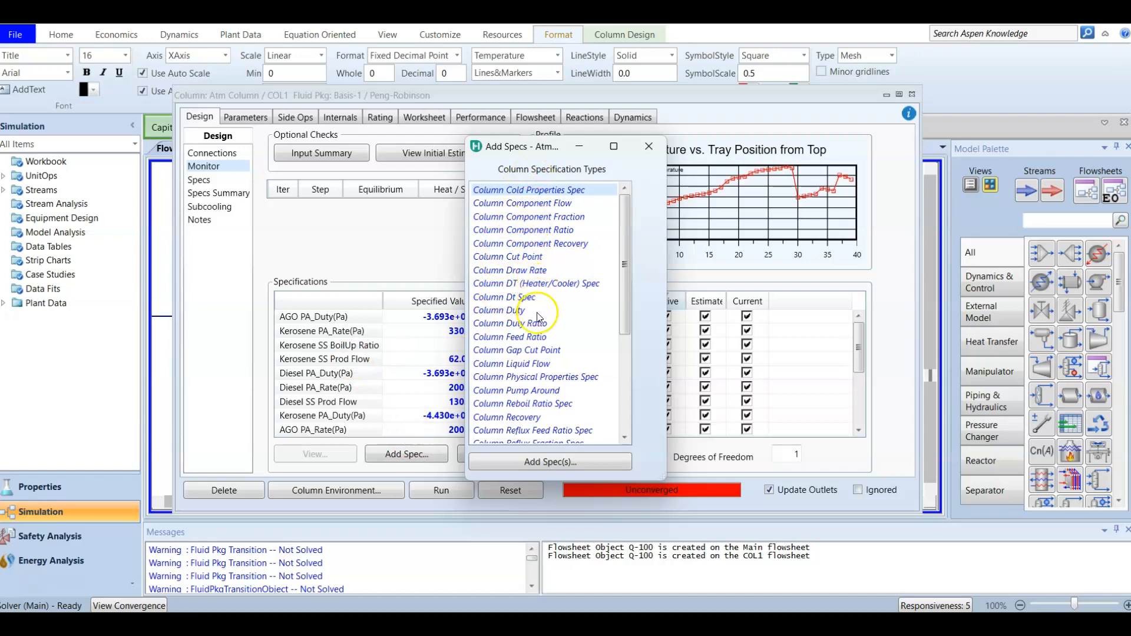
Add a Column Liquid Flow spec named Overflash on stage 27_Main Tower.
{"action": "left_click", "coordinate": [542, 364]}
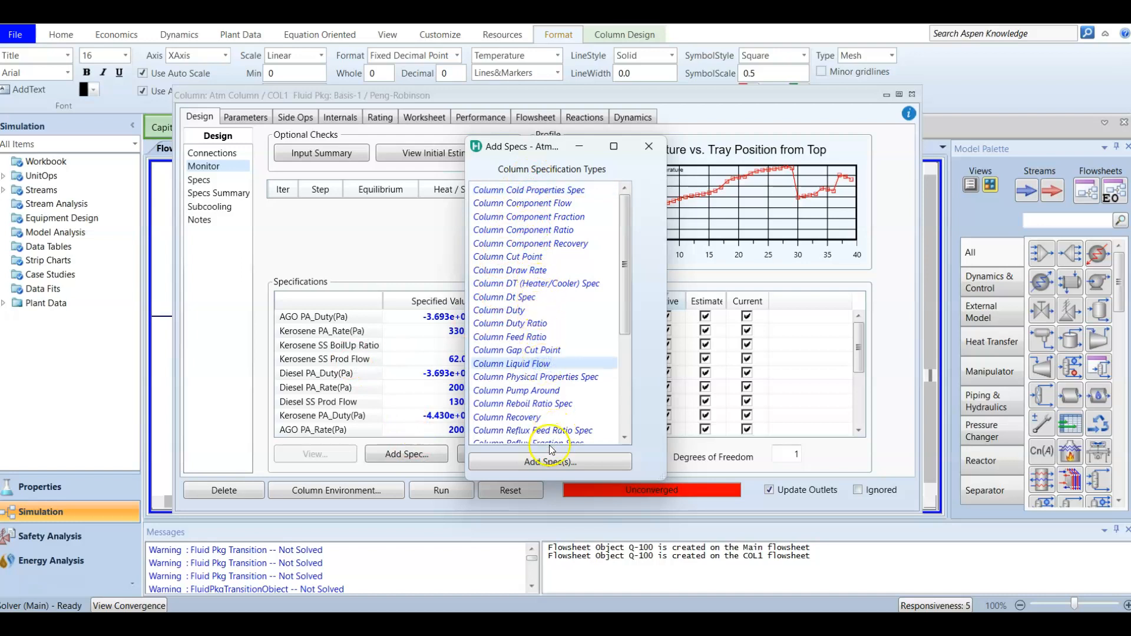
{"action": "left_click", "coordinate": [551, 463]}
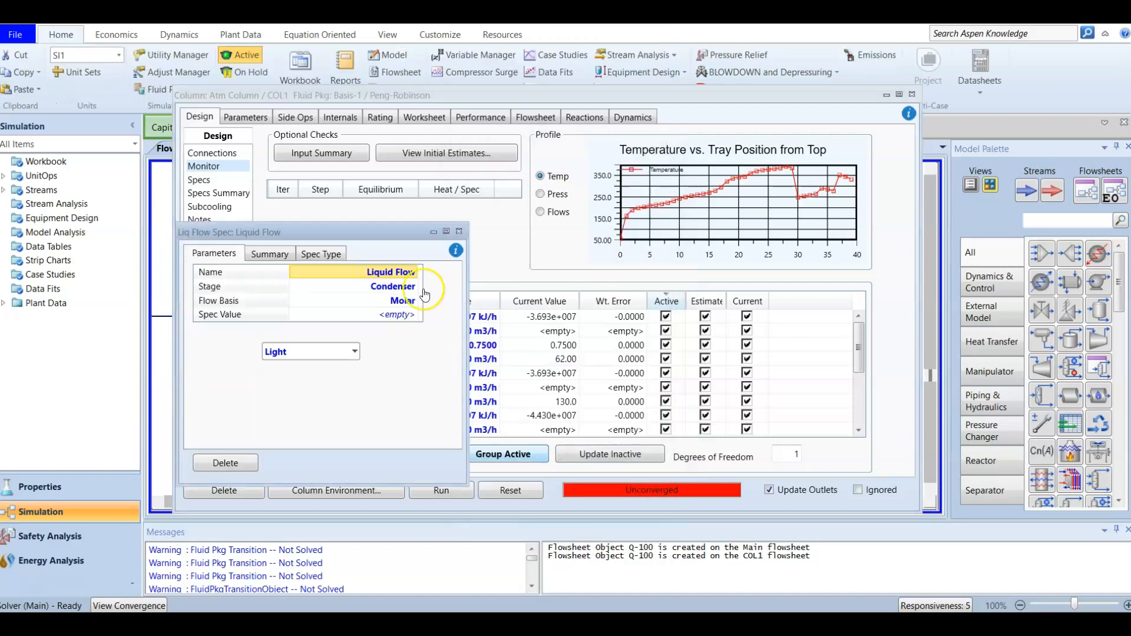
{"action": "left_click_drag", "start_coordinate": [365, 228], "coordinate": [600, 186]}
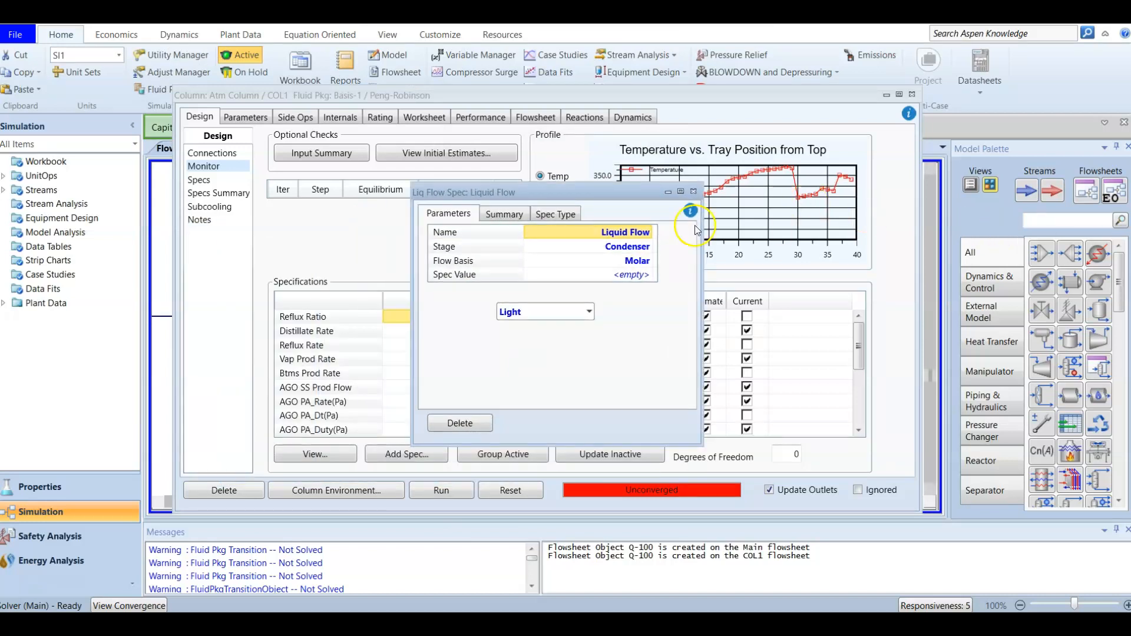
{"action": "left_click", "coordinate": [633, 231]}
{"action": "type", "text": "o"}
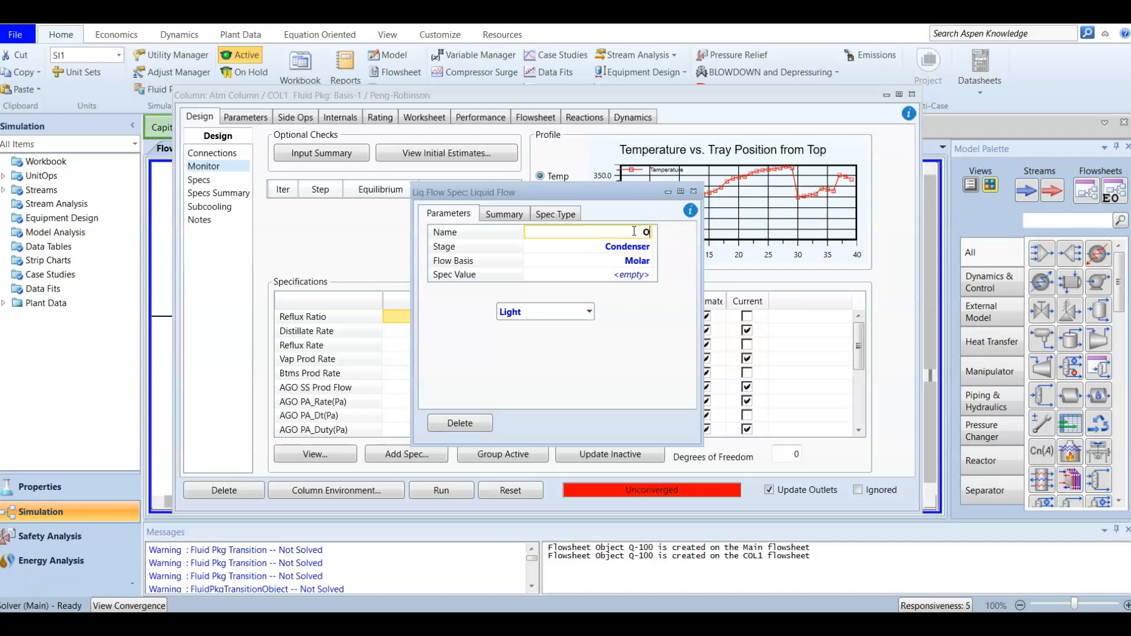
{"action": "type", "text": "verflash"}
{"action": "left_click", "coordinate": [647, 247]}
{"action": "left_click", "coordinate": [648, 248]}
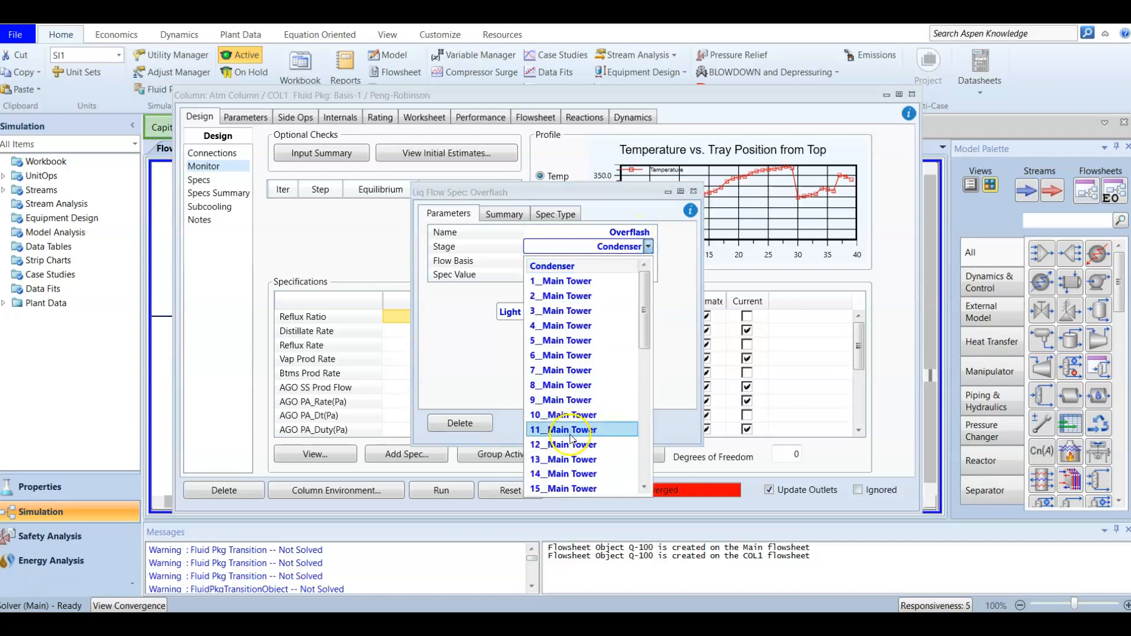
{"action": "scroll", "coordinate": [571, 434], "scroll_direction": "down", "scroll_amount": 8}
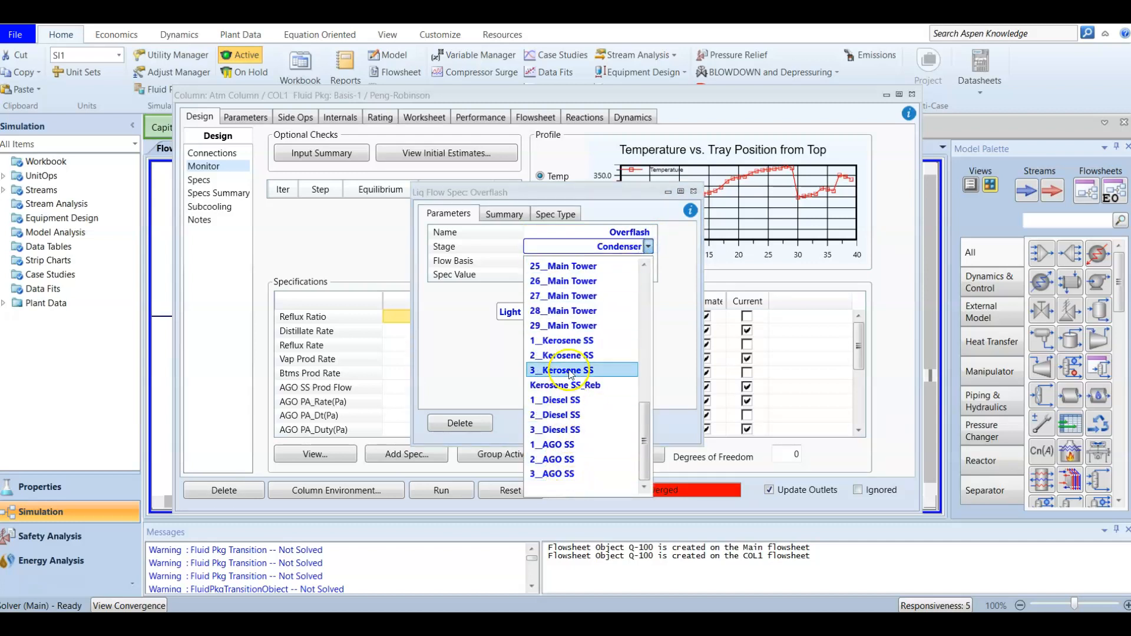
{"action": "left_click", "coordinate": [564, 296]}
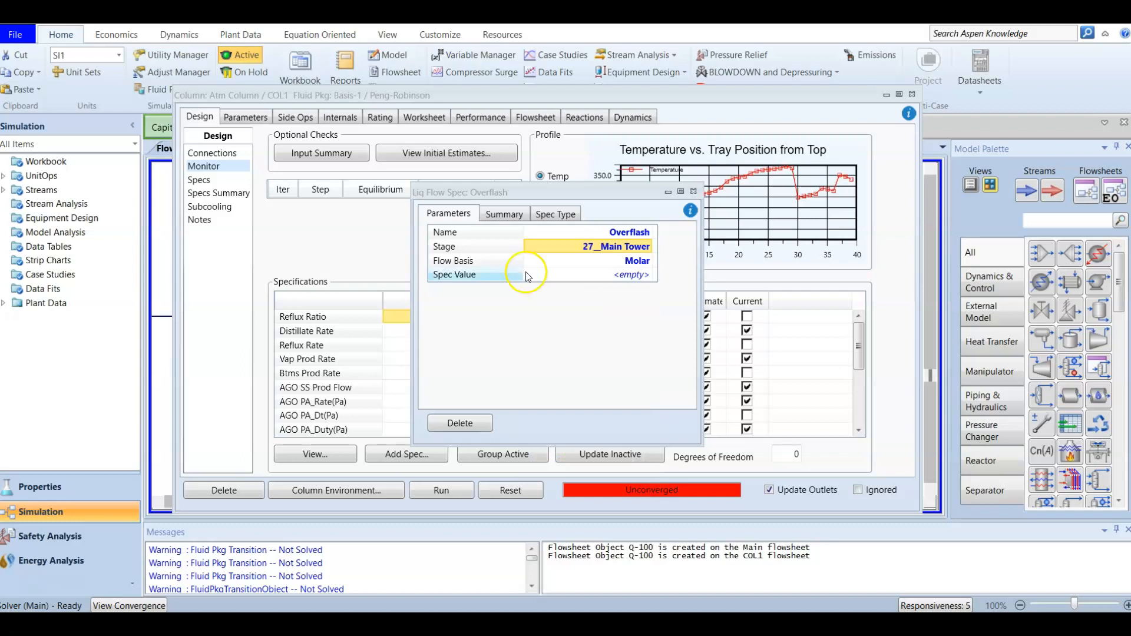
Set the Overflash flow basis to Std Ideal Vol and its value to 23 m3/h.
{"action": "left_click", "coordinate": [600, 267]}
{"action": "left_click", "coordinate": [647, 260]}
{"action": "left_click", "coordinate": [615, 305]}
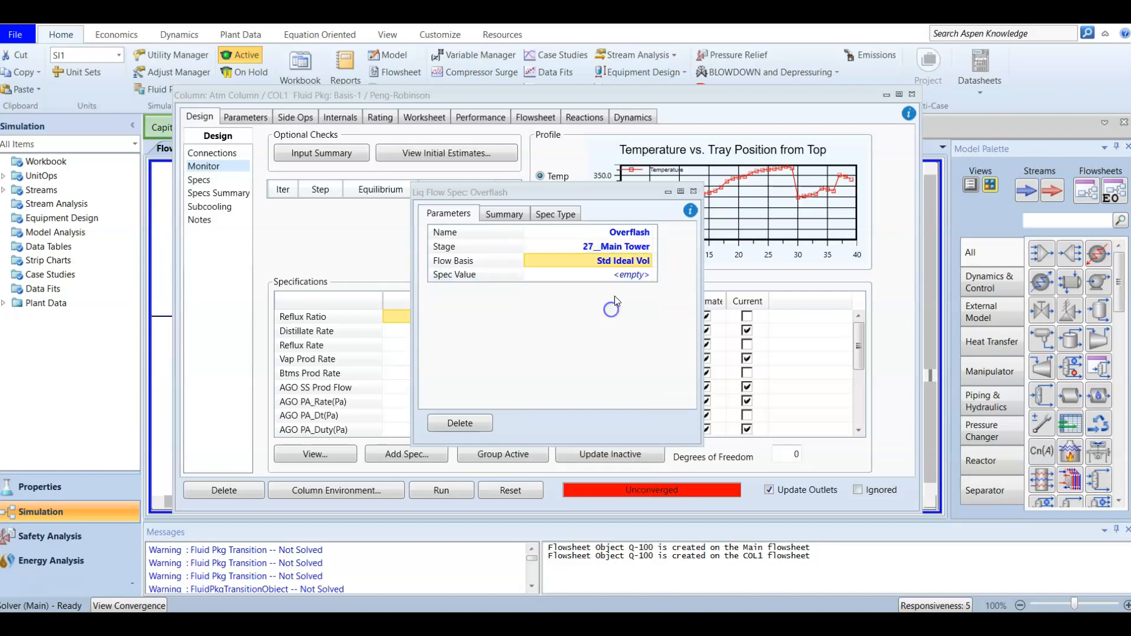
{"action": "left_click", "coordinate": [617, 274]}
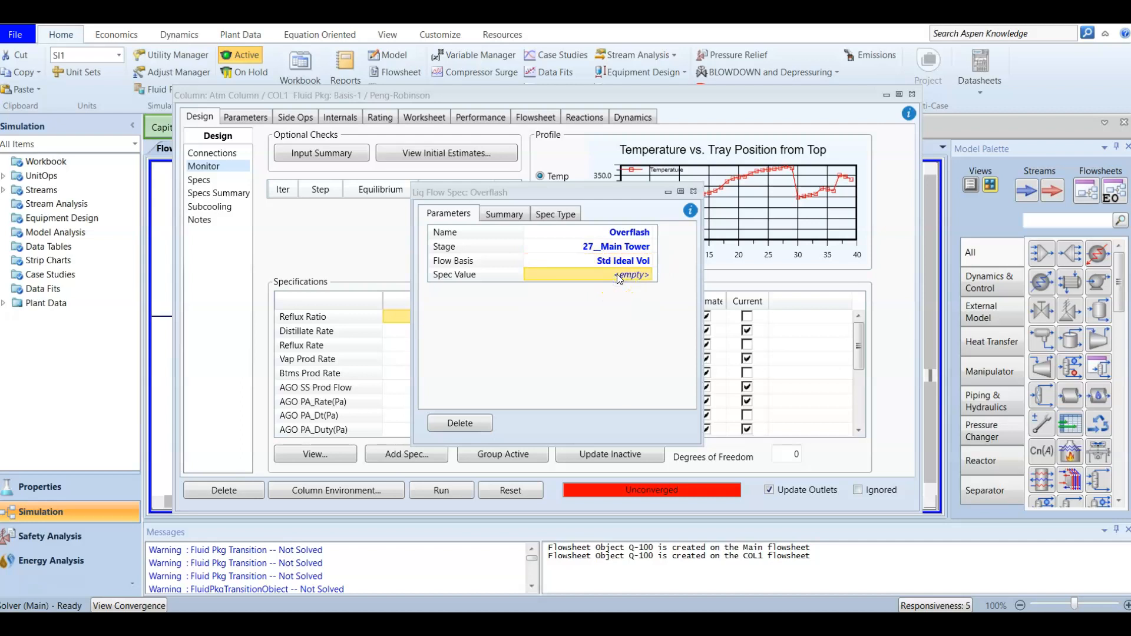
{"action": "type", "text": "2"}
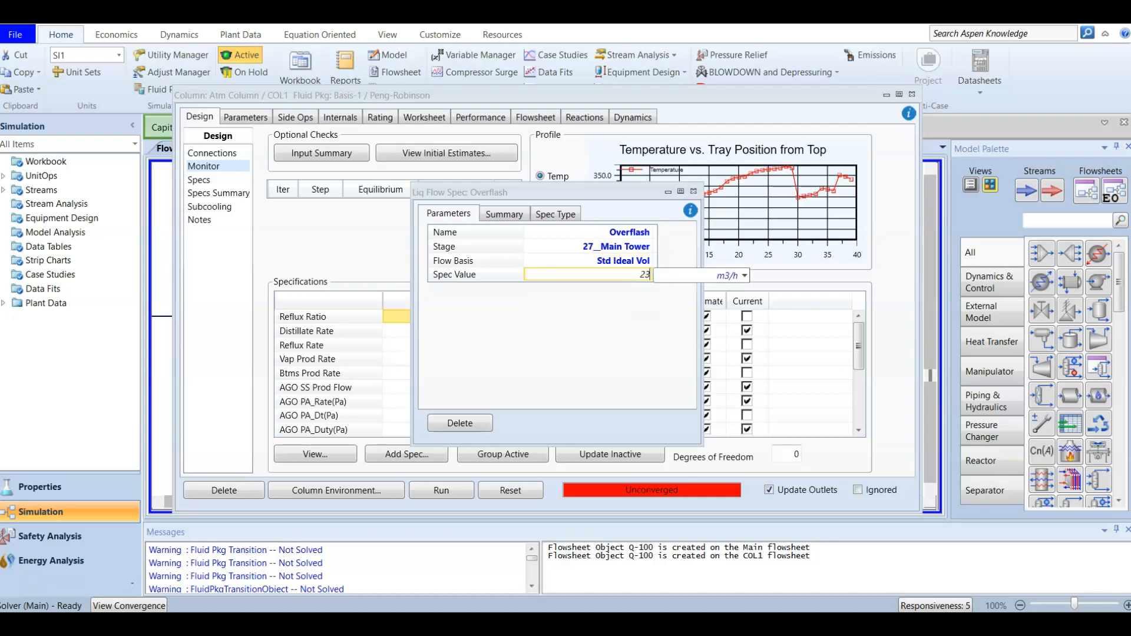
{"action": "type", "text": "3"}
{"action": "key", "text": "Return"}
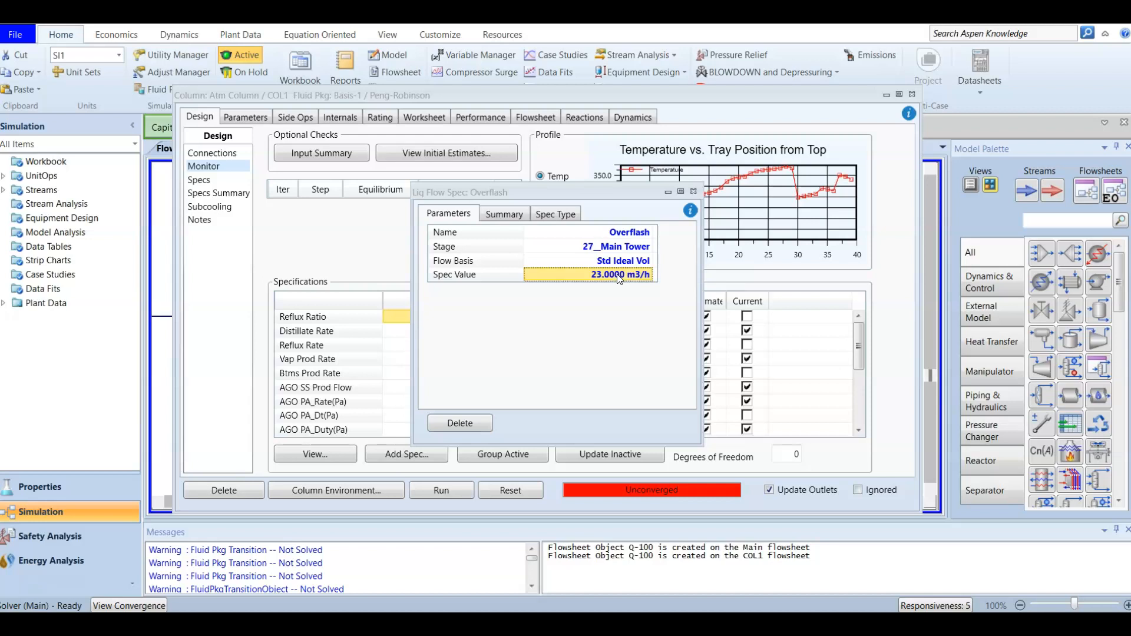
{"action": "left_click", "coordinate": [694, 192]}
Check Overflash is active in the Active-sorted spec list and run the column solver.
{"action": "left_click", "coordinate": [695, 191]}
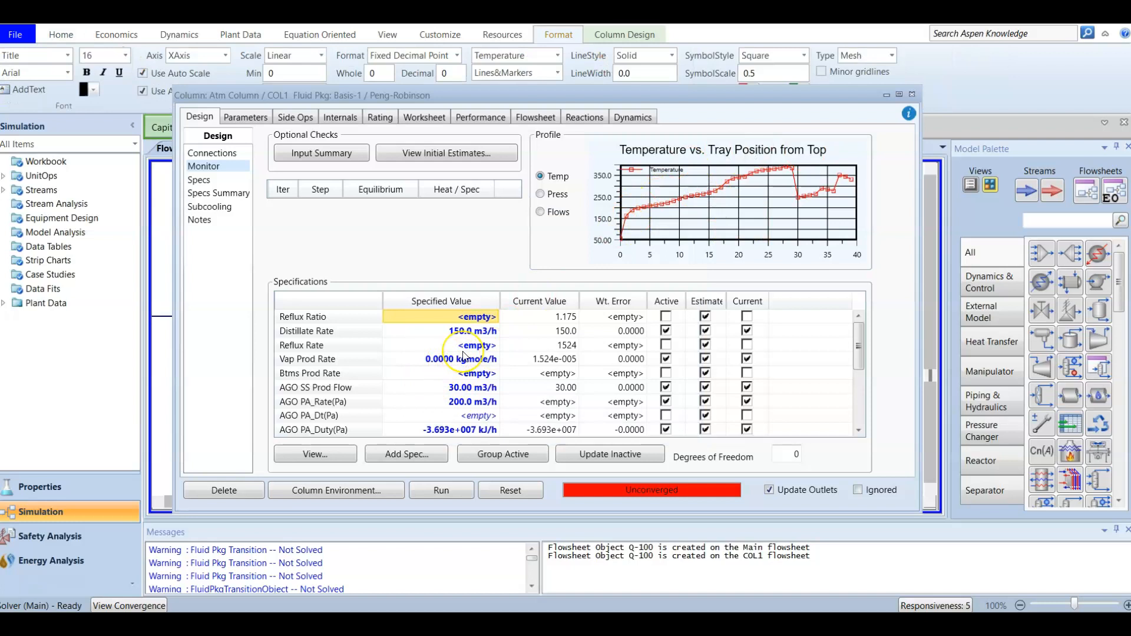
{"action": "scroll", "coordinate": [454, 362], "scroll_direction": "down", "scroll_amount": 4}
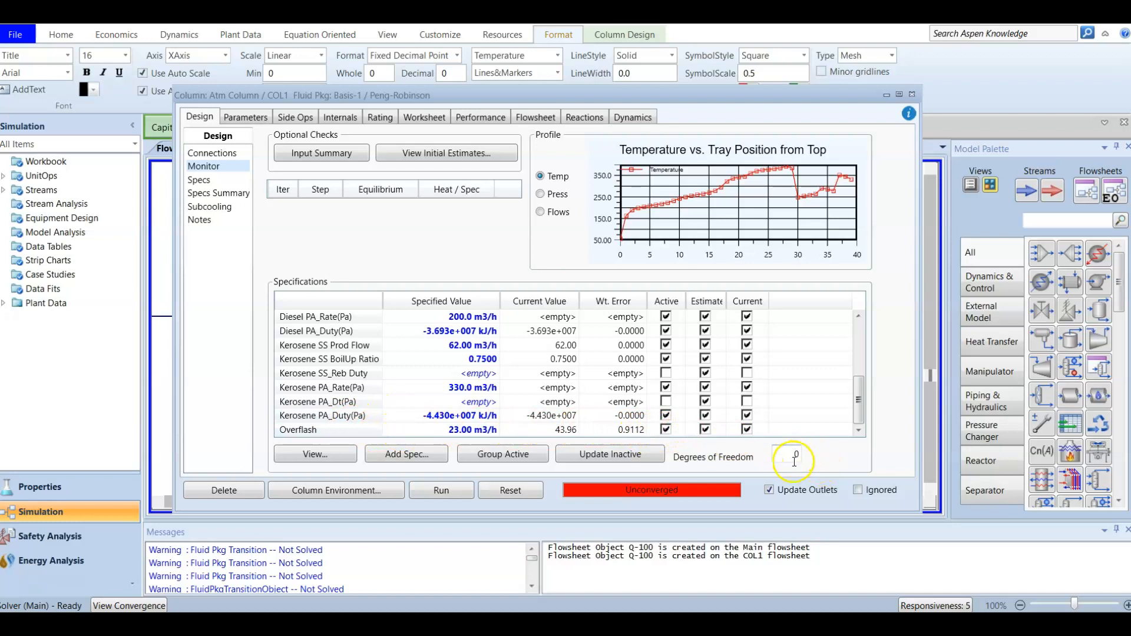
{"action": "left_click", "coordinate": [668, 301]}
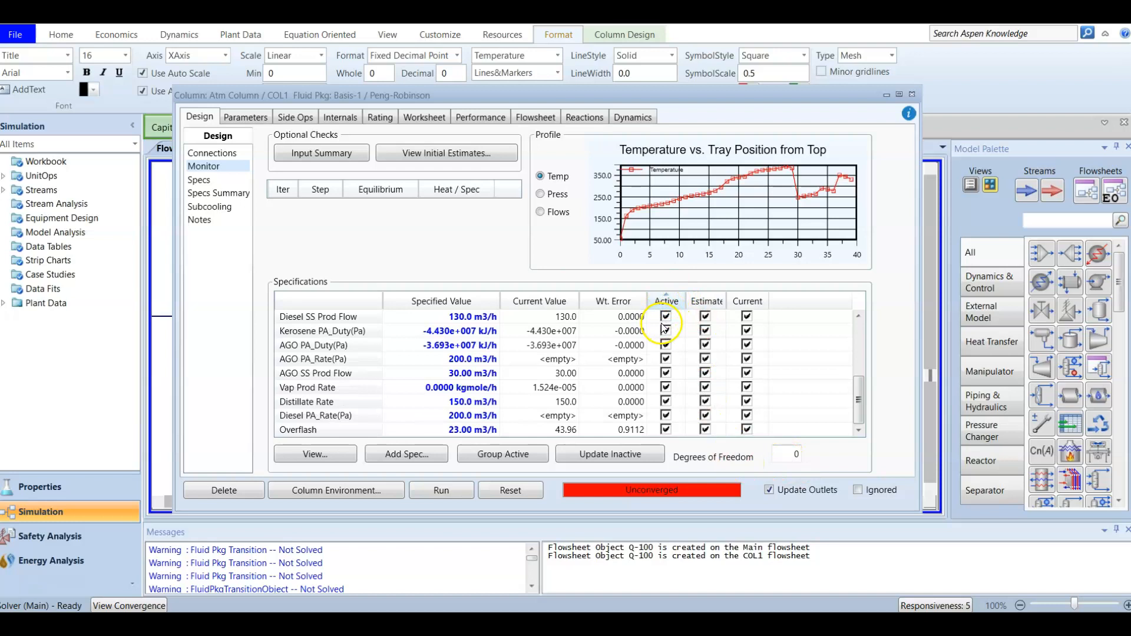
{"action": "scroll", "coordinate": [678, 360], "scroll_direction": "up", "scroll_amount": 4}
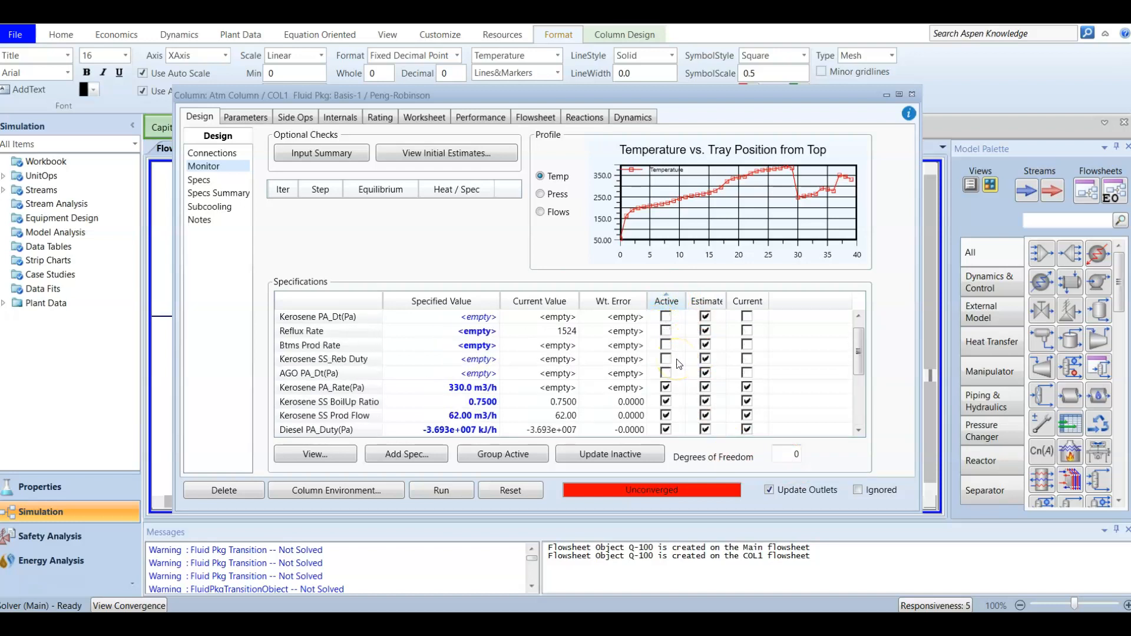
{"action": "scroll", "coordinate": [680, 364], "scroll_direction": "down", "scroll_amount": 4}
{"action": "left_click", "coordinate": [453, 498]}
{"action": "left_click", "coordinate": [442, 495]}
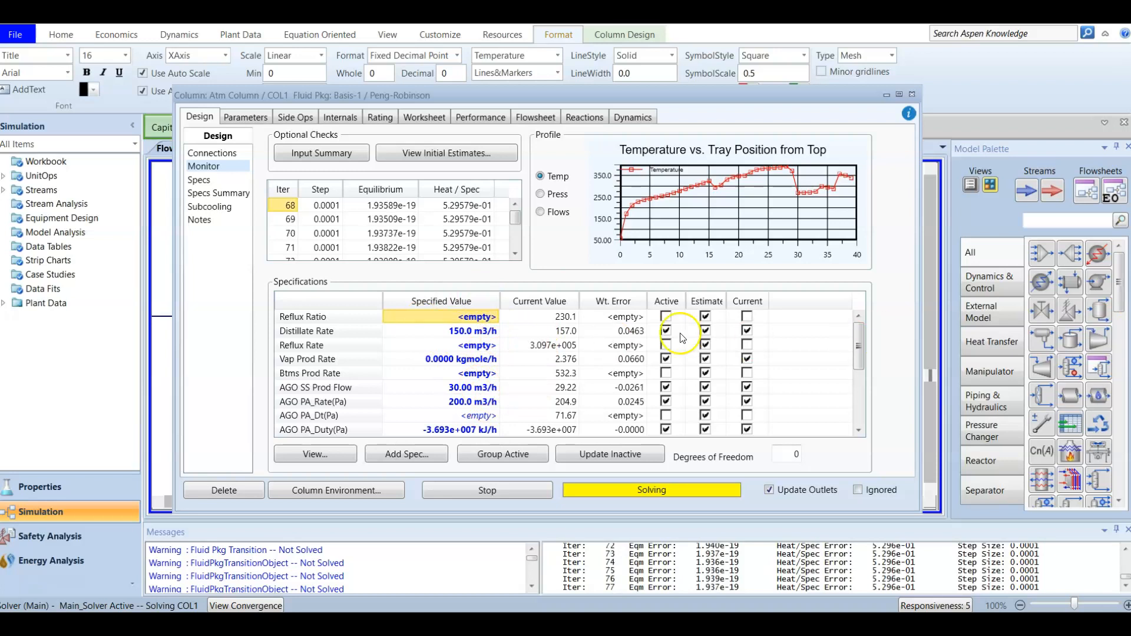
Stop the stalled solve and make the Kerosene SS BoilUp Ratio spec inactive.
{"action": "left_click", "coordinate": [489, 497]}
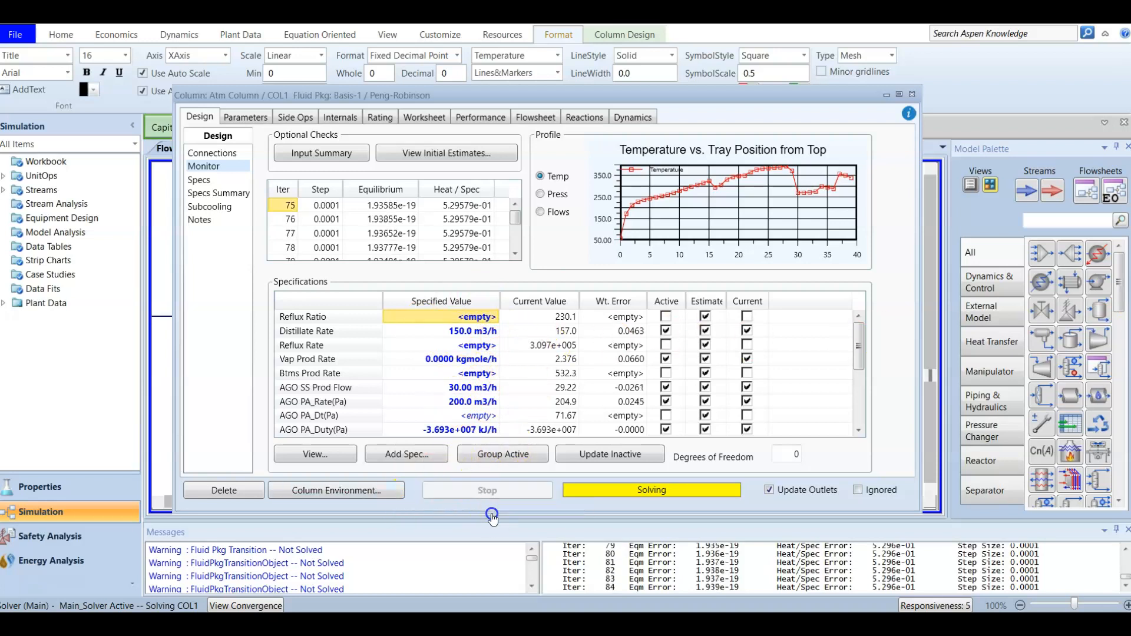
{"action": "left_click", "coordinate": [667, 301]}
{"action": "left_click", "coordinate": [668, 302]}
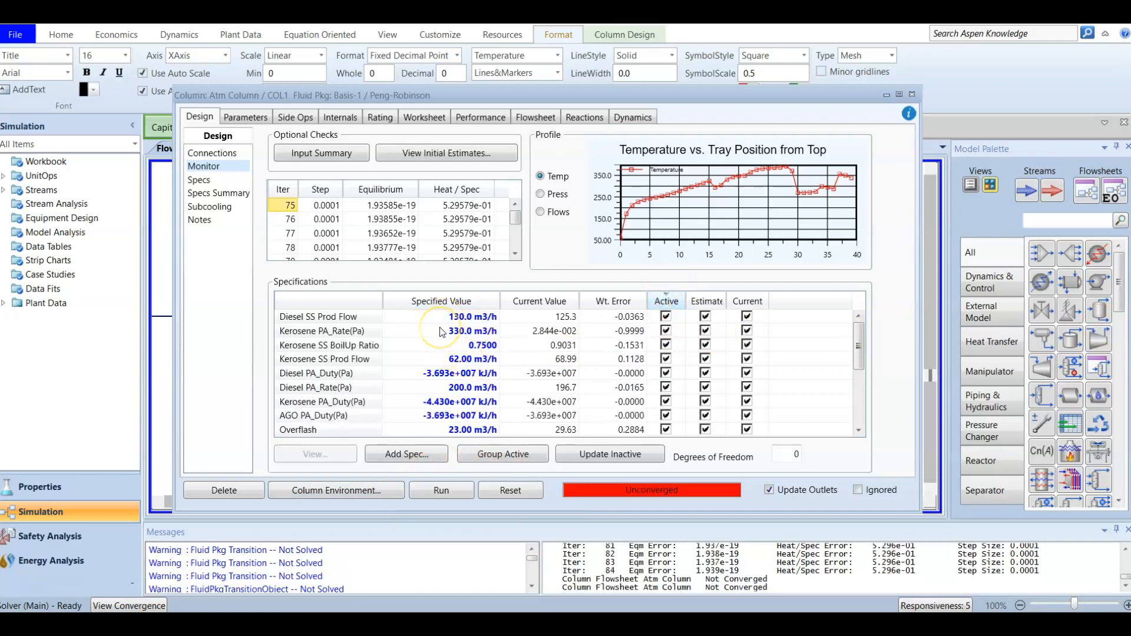
{"action": "mouse_move", "coordinate": [442, 332]}
{"action": "left_click", "coordinate": [666, 345]}
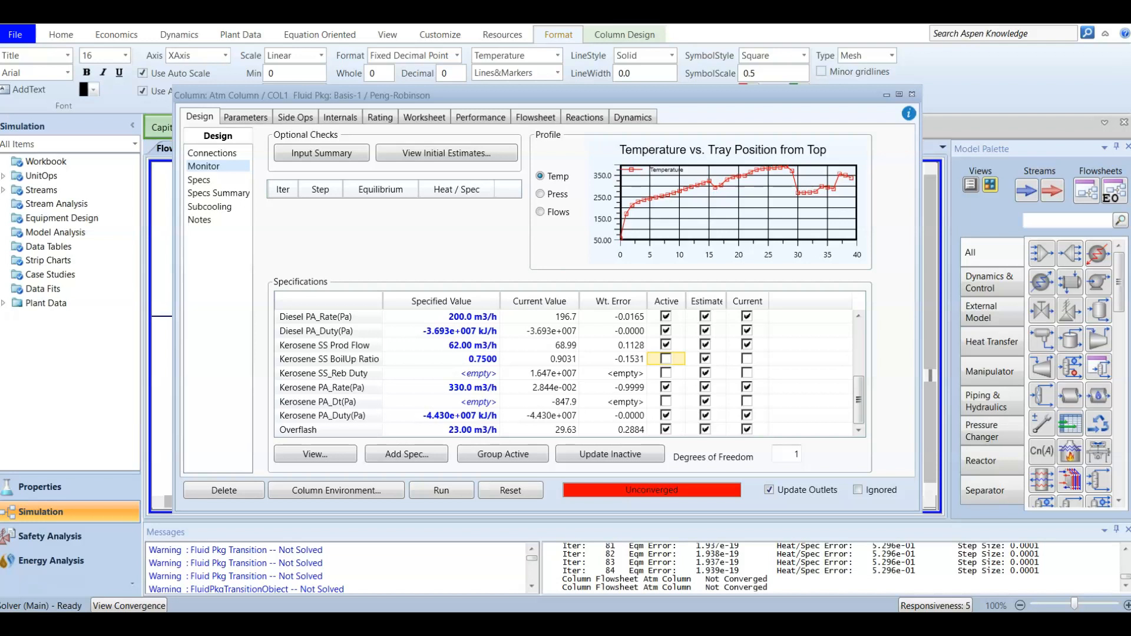
{"action": "left_click", "coordinate": [666, 302]}
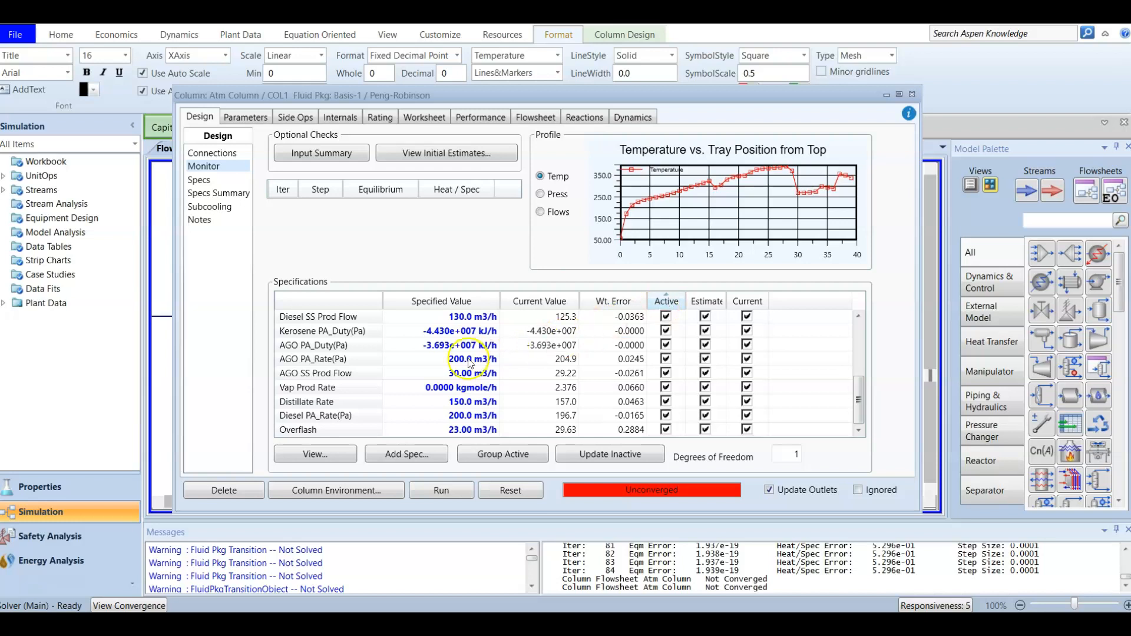
{"action": "left_click", "coordinate": [333, 321]}
{"action": "left_click", "coordinate": [333, 331]}
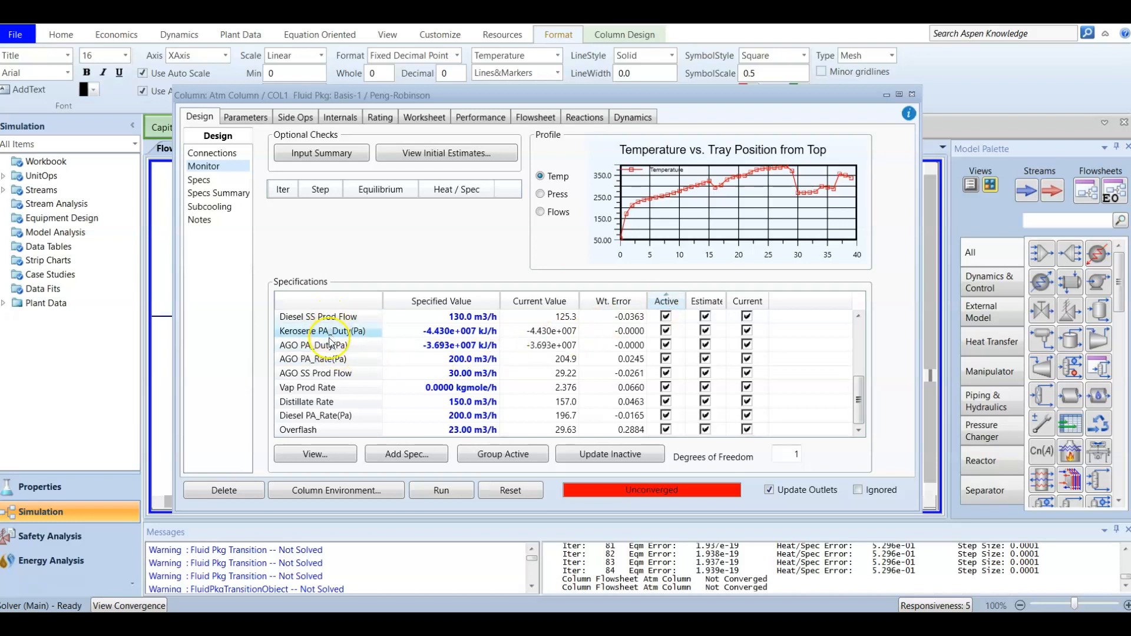
{"action": "left_click", "coordinate": [328, 349]}
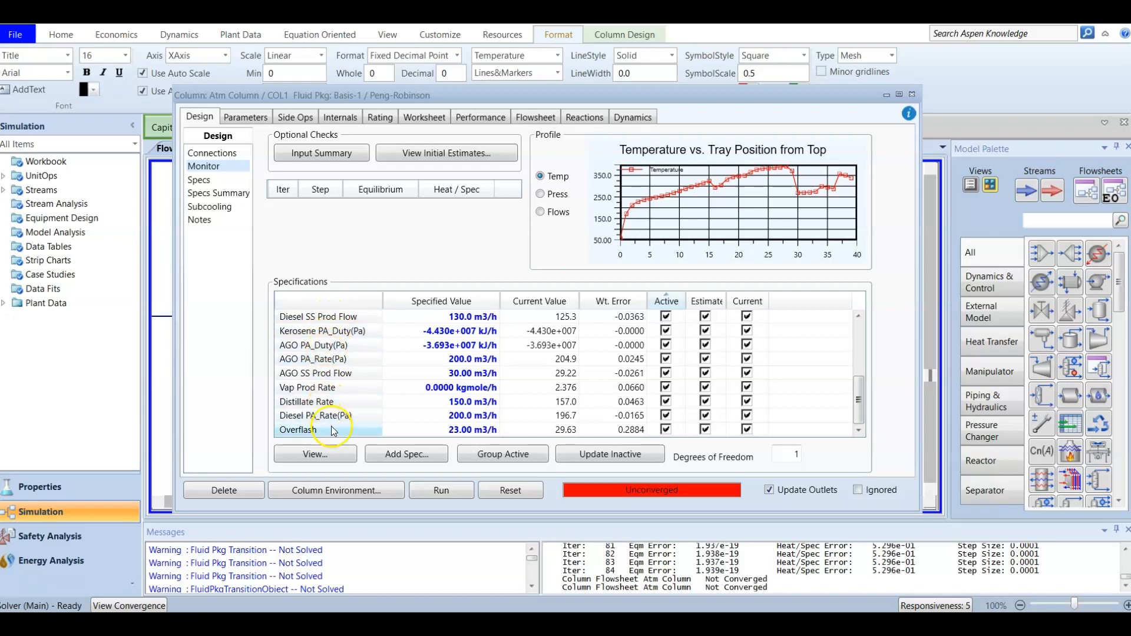
{"action": "scroll", "coordinate": [344, 404], "scroll_direction": "up", "scroll_amount": 4}
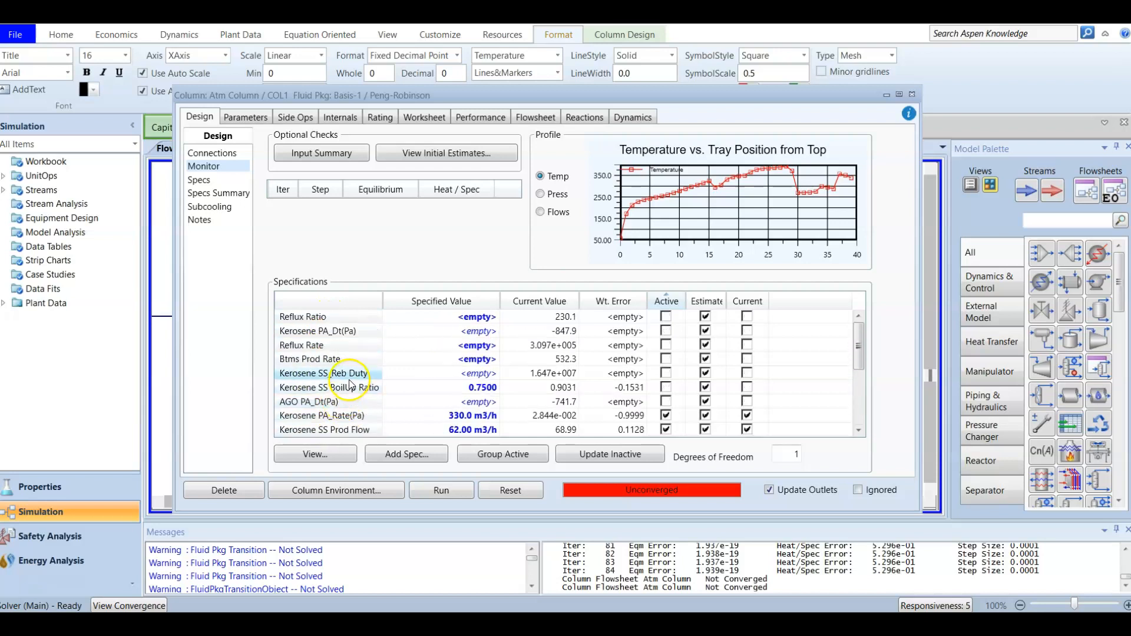
{"action": "left_click", "coordinate": [347, 375]}
{"action": "left_click", "coordinate": [430, 375]}
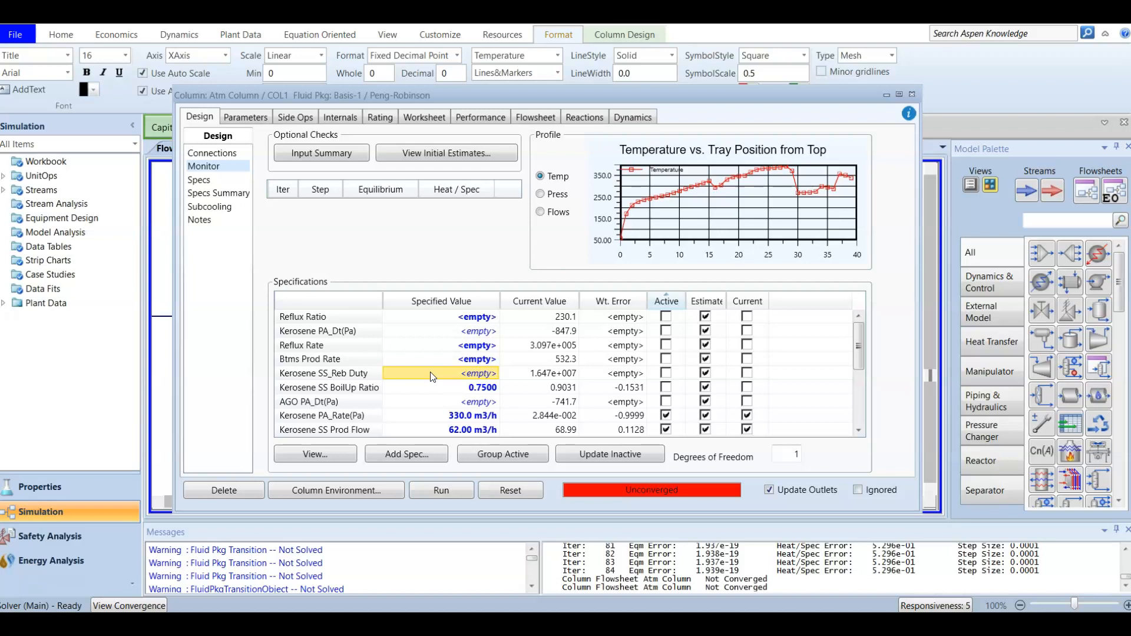
Enter 7.9e7 kJ/h for Kerosene SS_Reb Duty and tick its Active checkbox.
{"action": "type", "text": "7"}
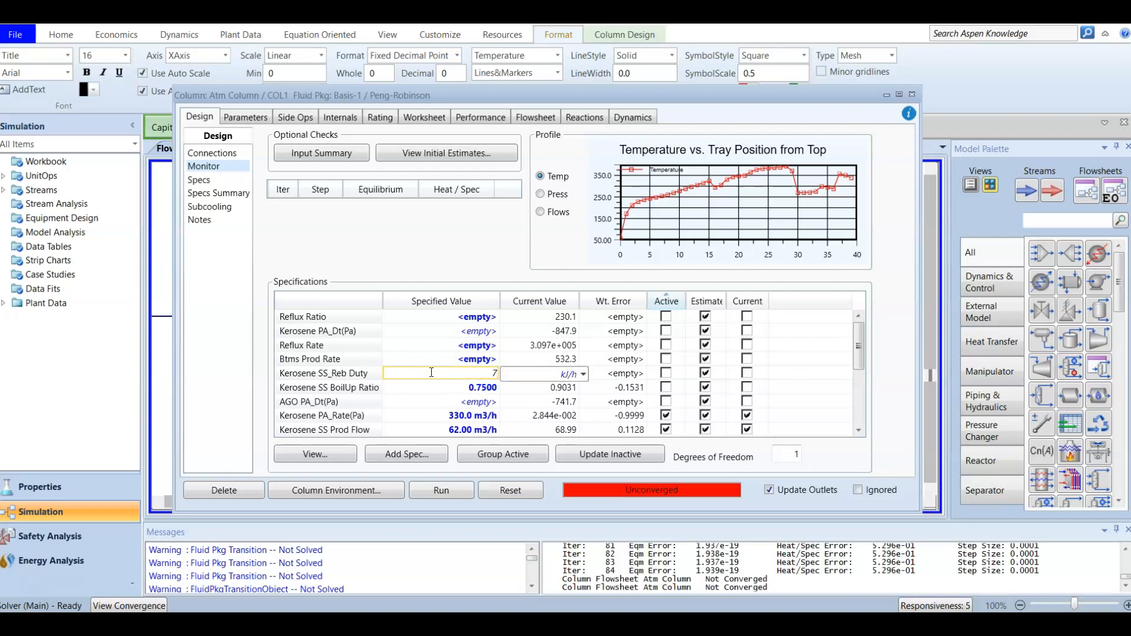
{"action": "type", "text": ".9e7"}
{"action": "key", "text": "Return"}
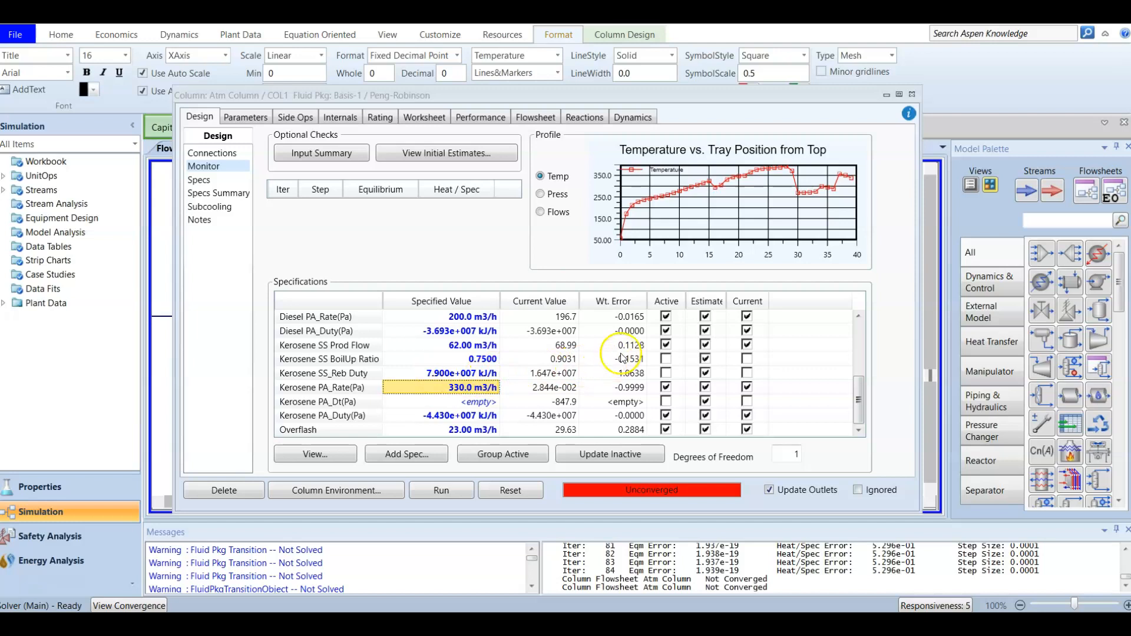
{"action": "left_click", "coordinate": [667, 300]}
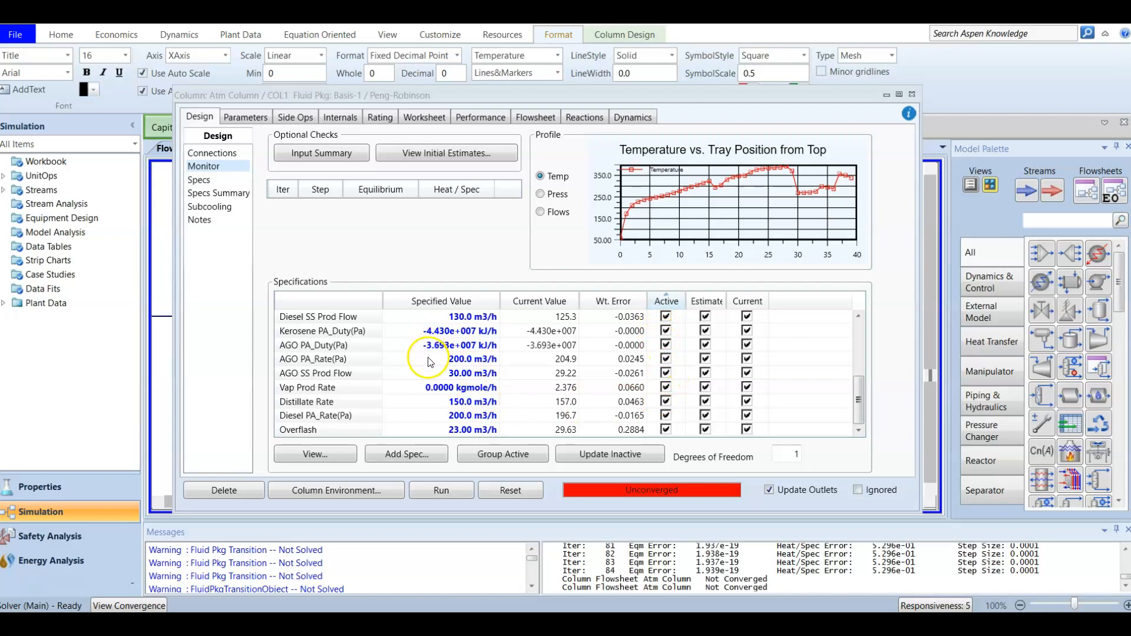
{"action": "scroll", "coordinate": [458, 386], "scroll_direction": "up", "scroll_amount": 5}
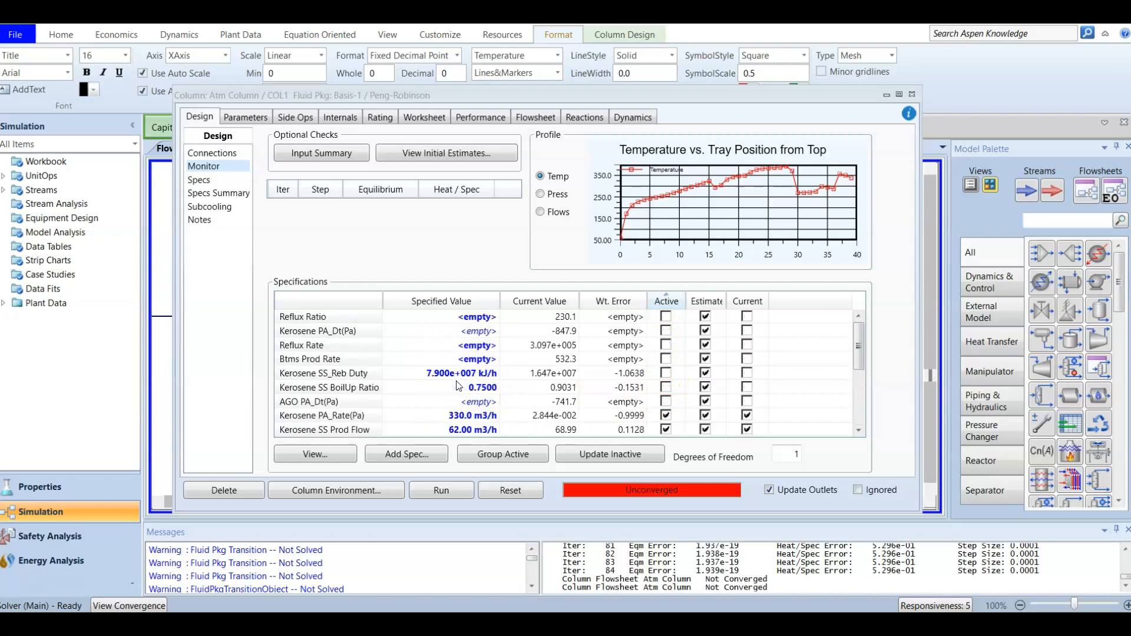
{"action": "left_click", "coordinate": [666, 374]}
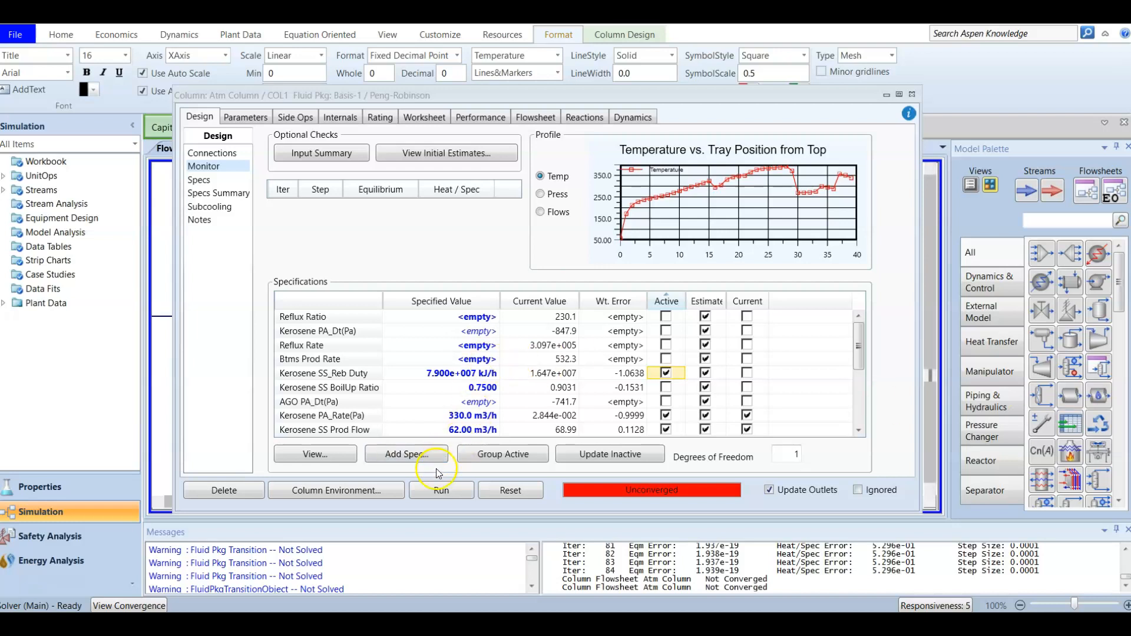
Run the Atm Column, dismiss the not-enough-specifications warning, and sort the specs by active status.
{"action": "left_click", "coordinate": [438, 499]}
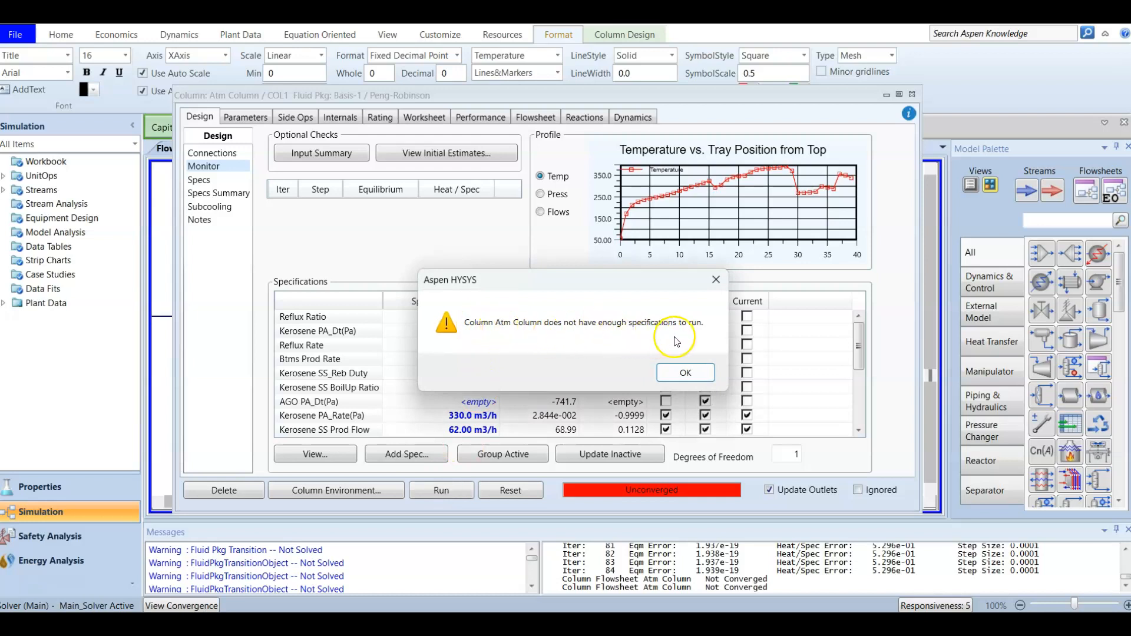
{"action": "left_click", "coordinate": [685, 371]}
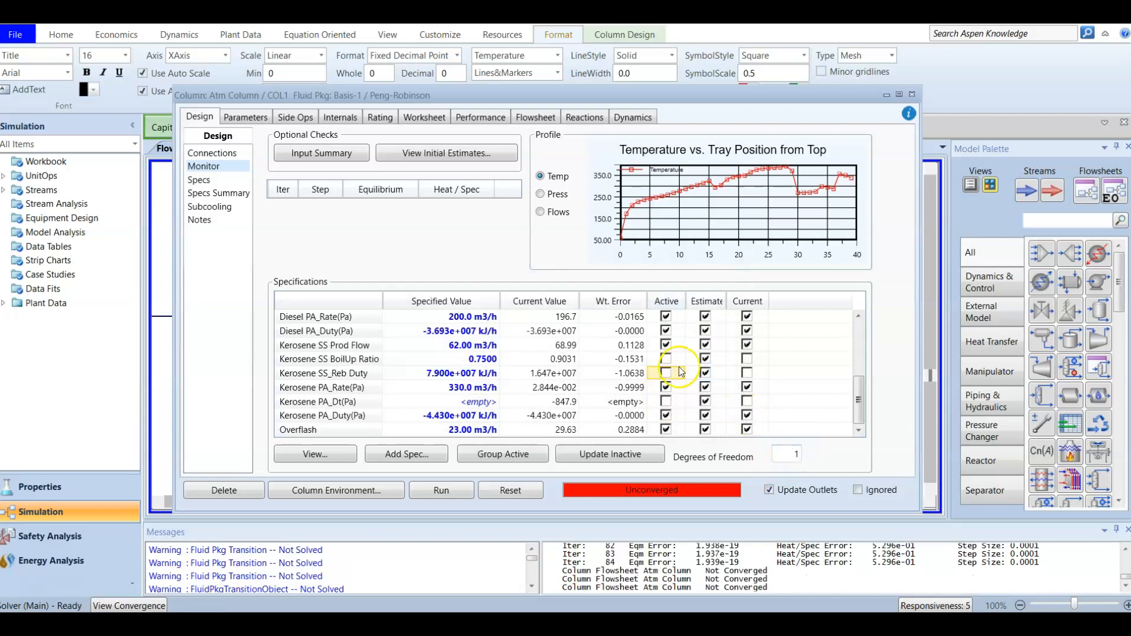
{"action": "left_click", "coordinate": [668, 301]}
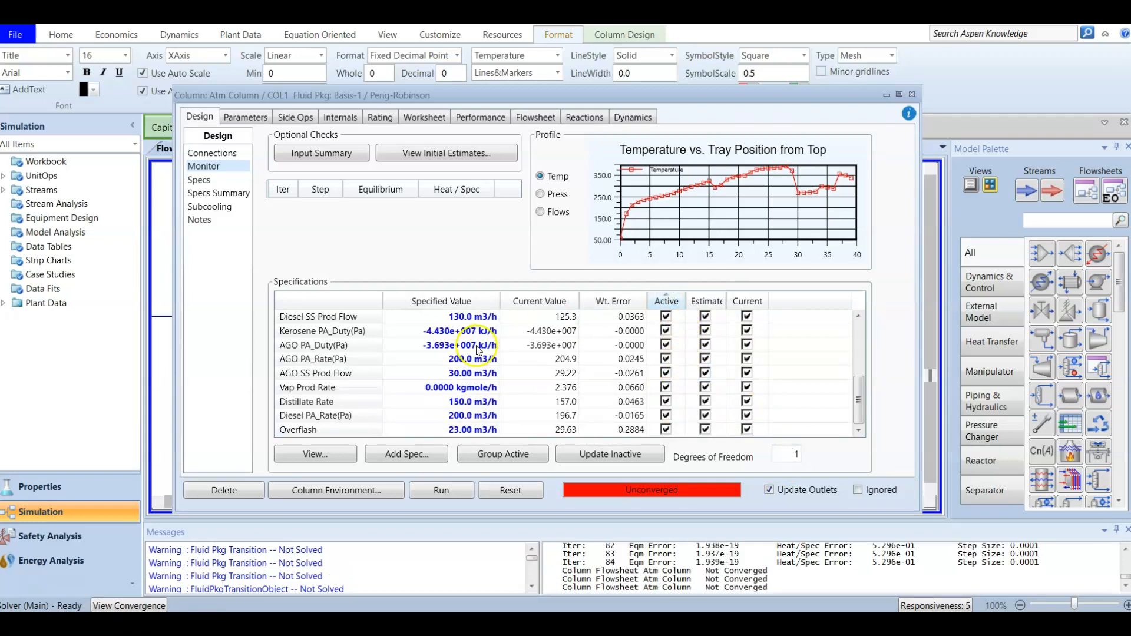
{"action": "scroll", "coordinate": [473, 341], "scroll_direction": "up", "scroll_amount": 4}
{"action": "left_click", "coordinate": [671, 301]}
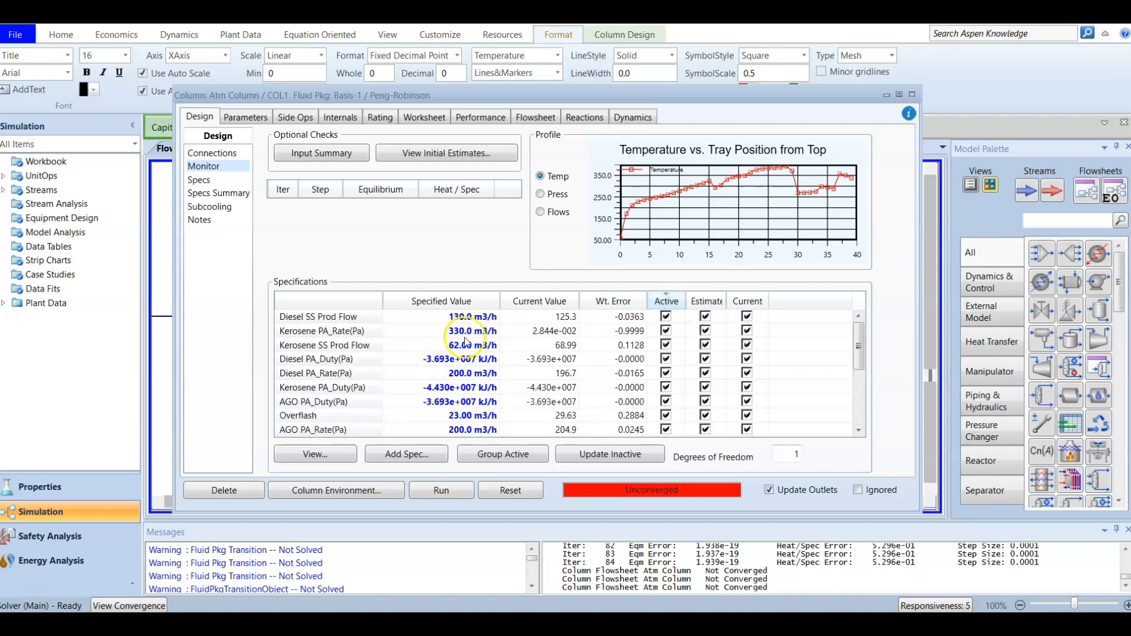
{"action": "scroll", "coordinate": [471, 334], "scroll_direction": "down", "scroll_amount": 2}
{"action": "scroll", "coordinate": [472, 334], "scroll_direction": "down", "scroll_amount": 2}
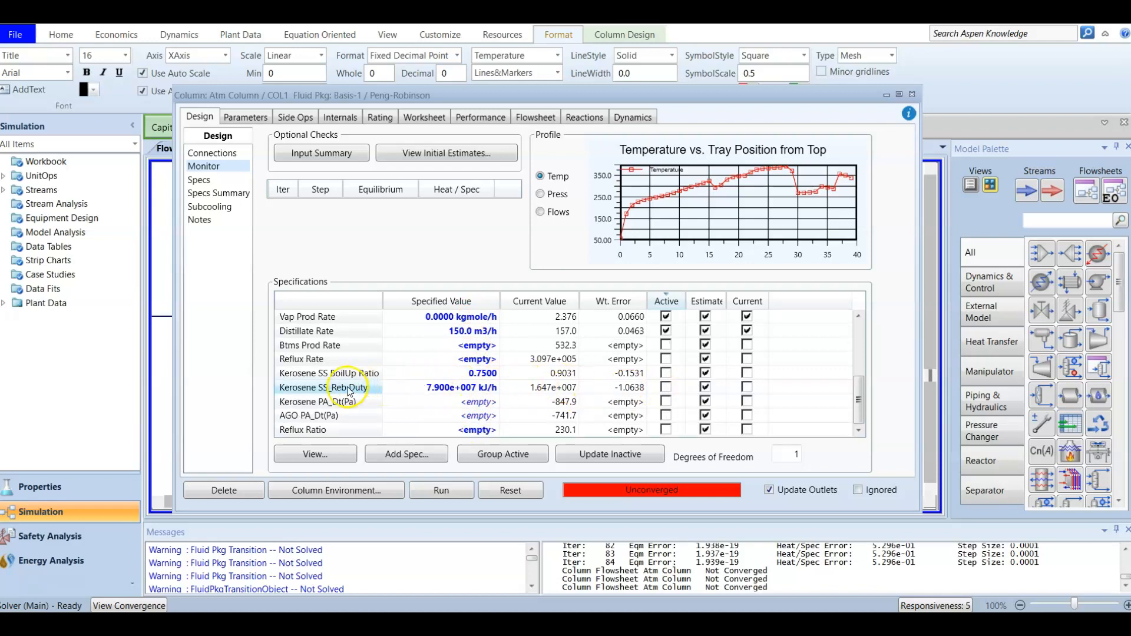
Activate the Kerosene SS_Reb Duty spec and list the active specifications first.
{"action": "left_click", "coordinate": [666, 387]}
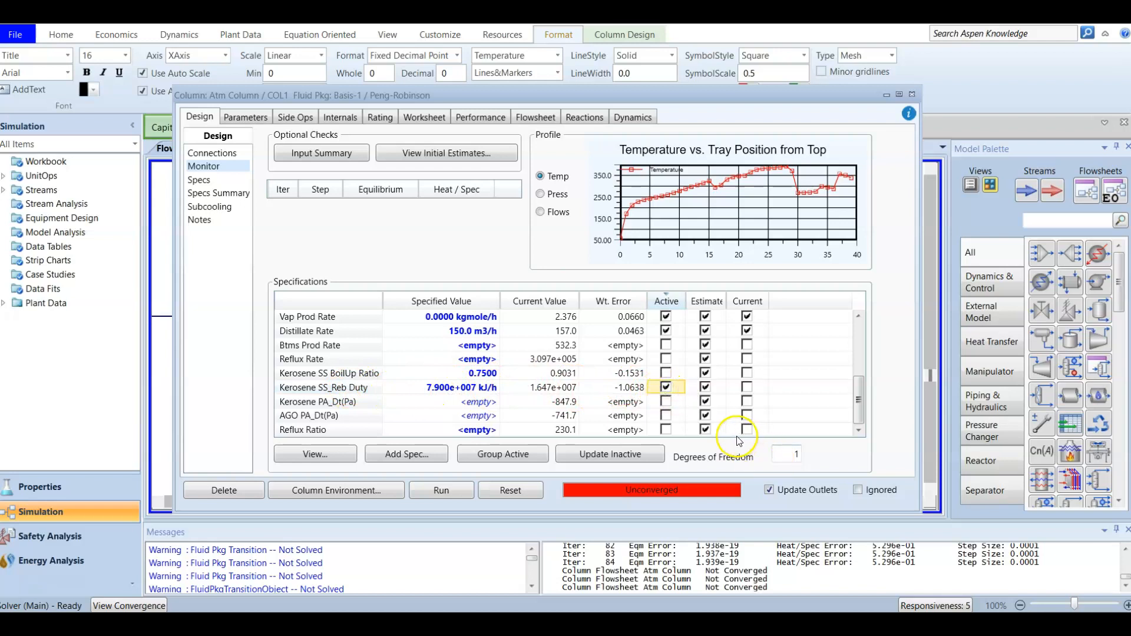
{"action": "scroll", "coordinate": [703, 418], "scroll_direction": "up", "scroll_amount": 1}
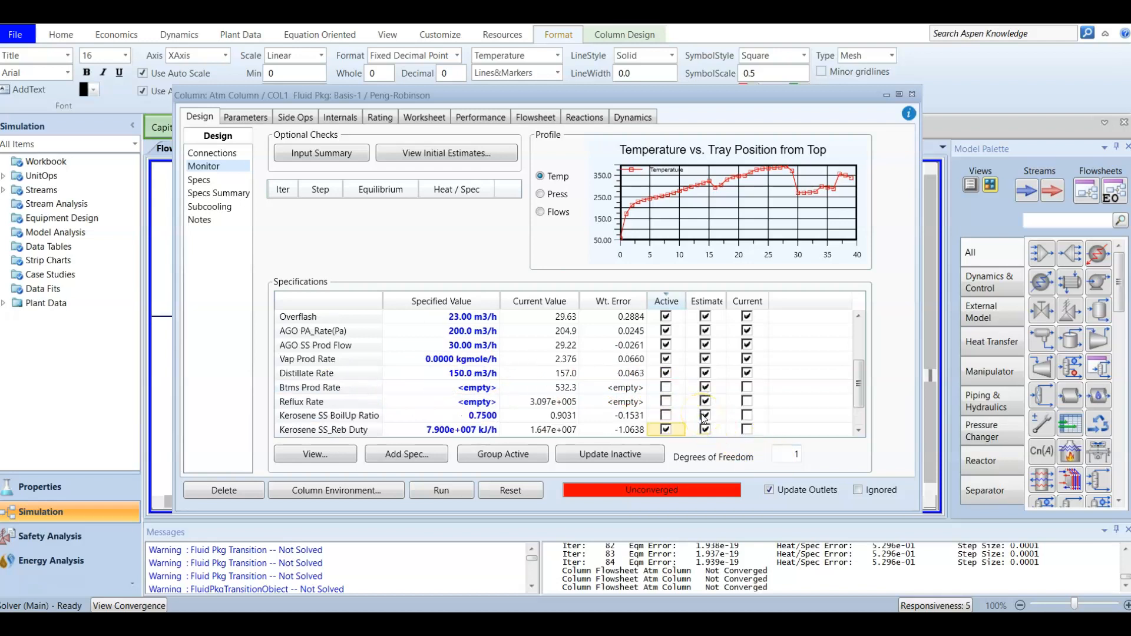
{"action": "scroll", "coordinate": [703, 418], "scroll_direction": "up", "scroll_amount": 1}
{"action": "left_click", "coordinate": [667, 305]}
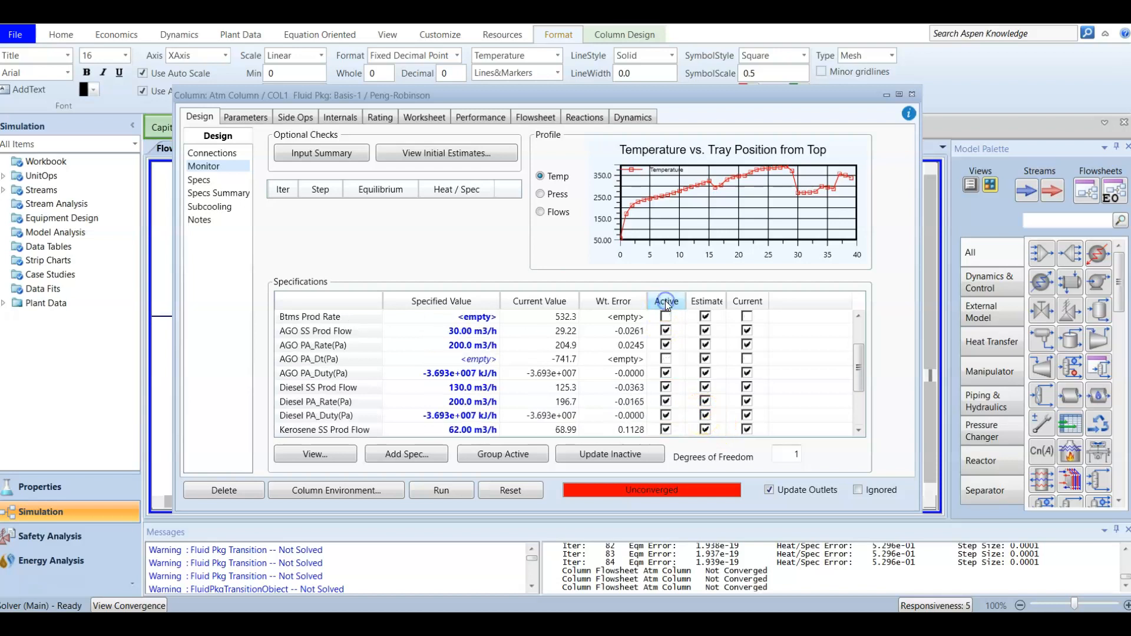
{"action": "left_click", "coordinate": [666, 301]}
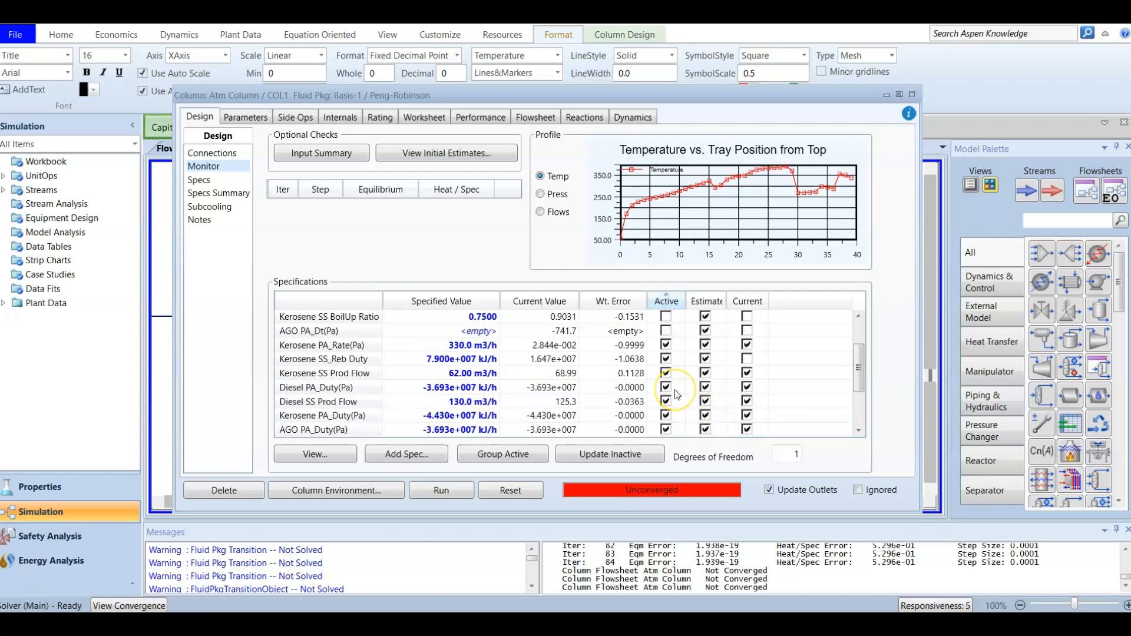
{"action": "scroll", "coordinate": [677, 395], "scroll_direction": "up", "scroll_amount": 1}
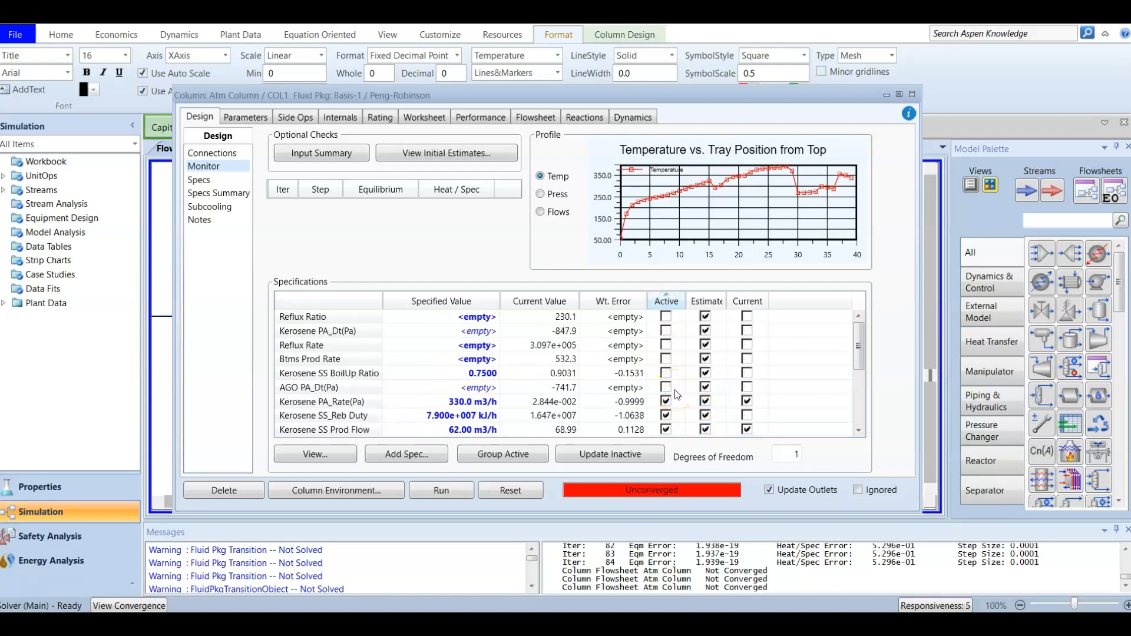
{"action": "left_click", "coordinate": [664, 301]}
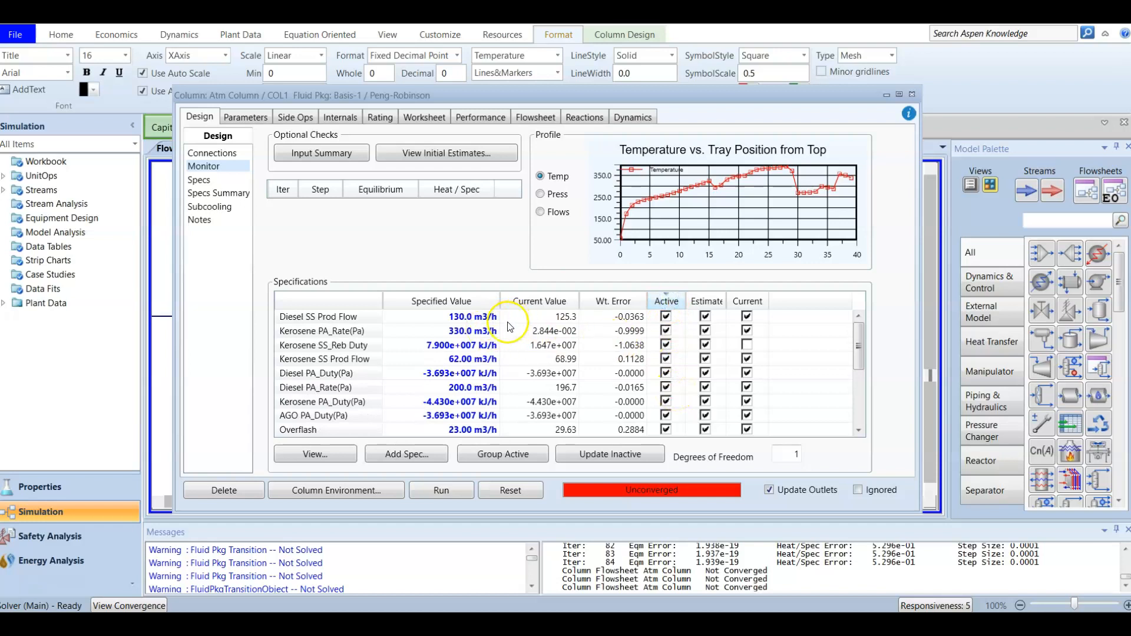
{"action": "scroll", "coordinate": [593, 356], "scroll_direction": "down", "scroll_amount": 2}
{"action": "scroll", "coordinate": [593, 356], "scroll_direction": "down", "scroll_amount": 1}
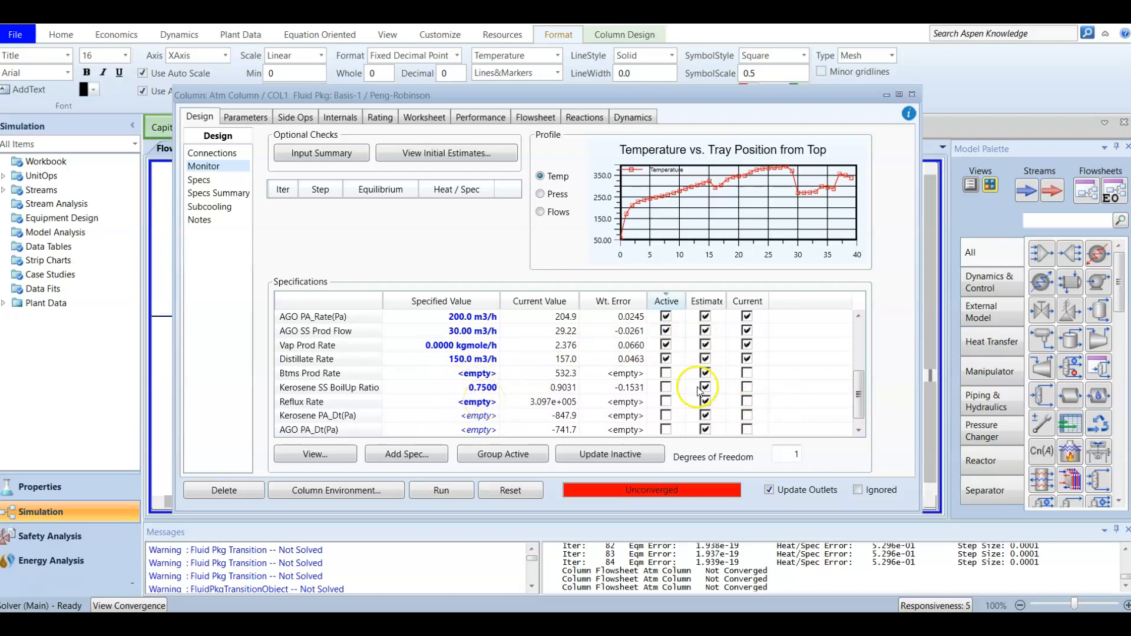
{"action": "scroll", "coordinate": [495, 407], "scroll_direction": "down", "scroll_amount": 1}
{"action": "scroll", "coordinate": [495, 407], "scroll_direction": "up", "scroll_amount": 4}
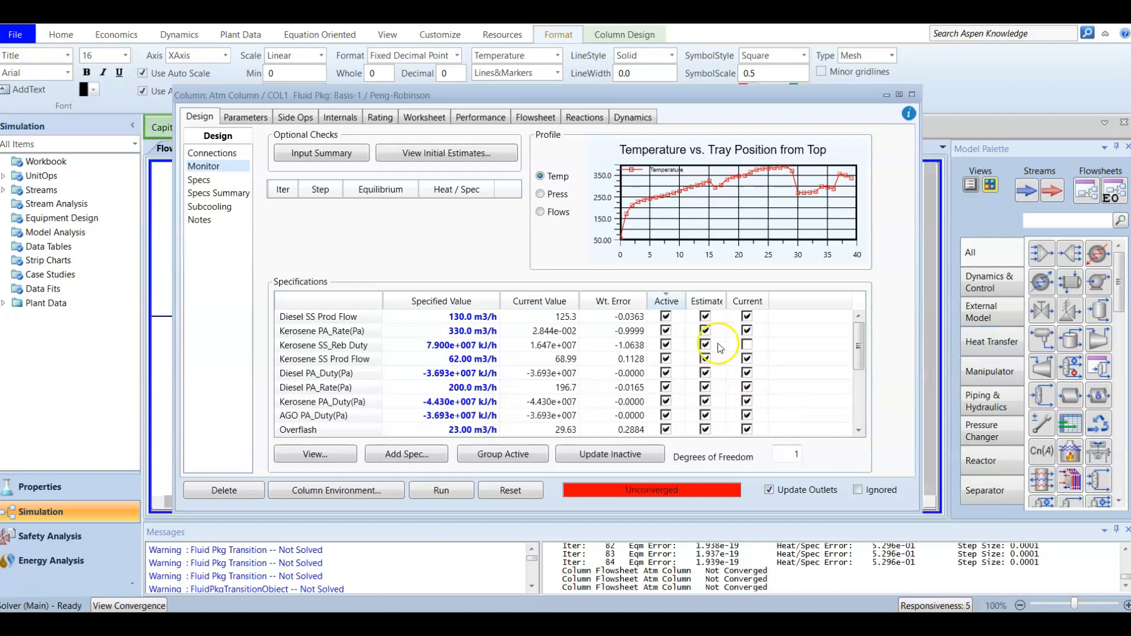
Run the Atm Column again and dismiss the insufficient-specifications warning.
{"action": "left_click", "coordinate": [431, 488]}
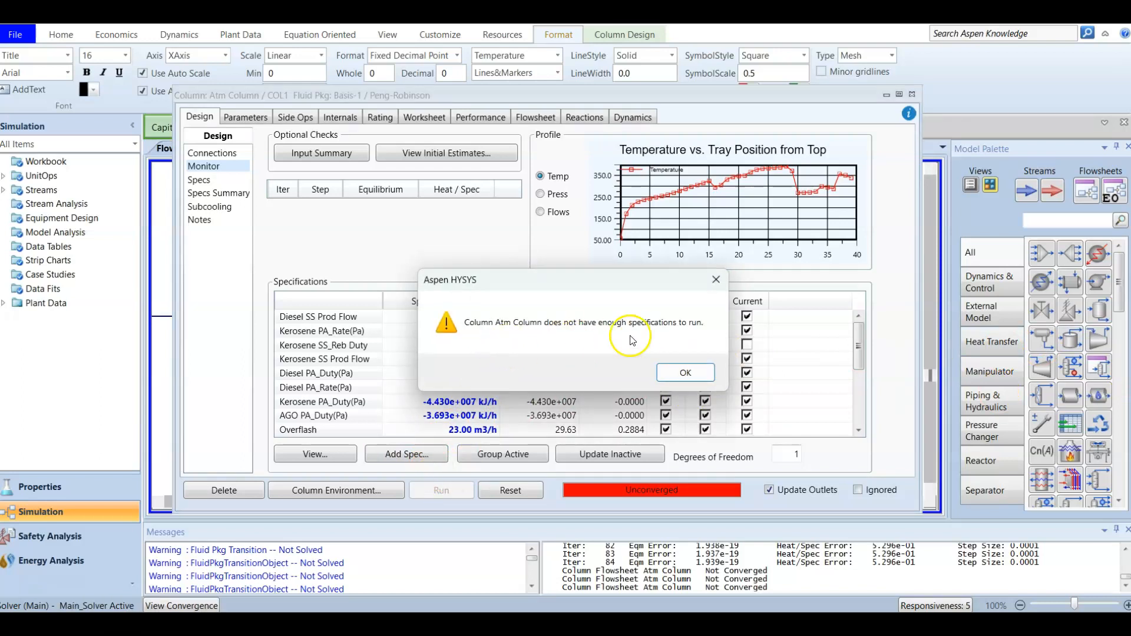
{"action": "left_click", "coordinate": [679, 380]}
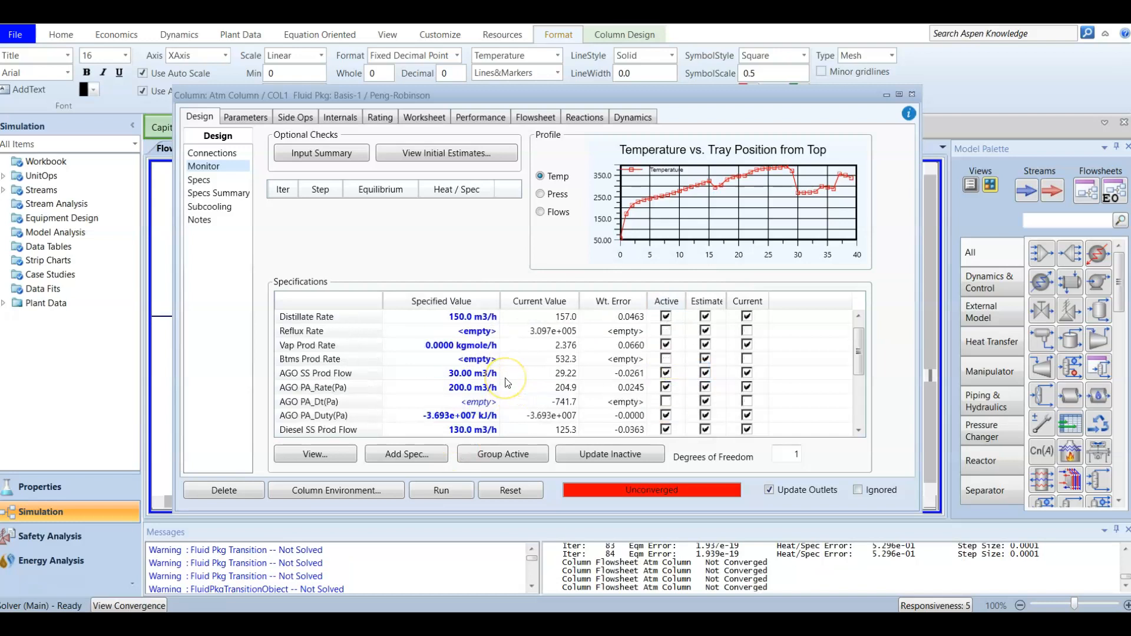
{"action": "scroll", "coordinate": [507, 382], "scroll_direction": "up", "scroll_amount": 1}
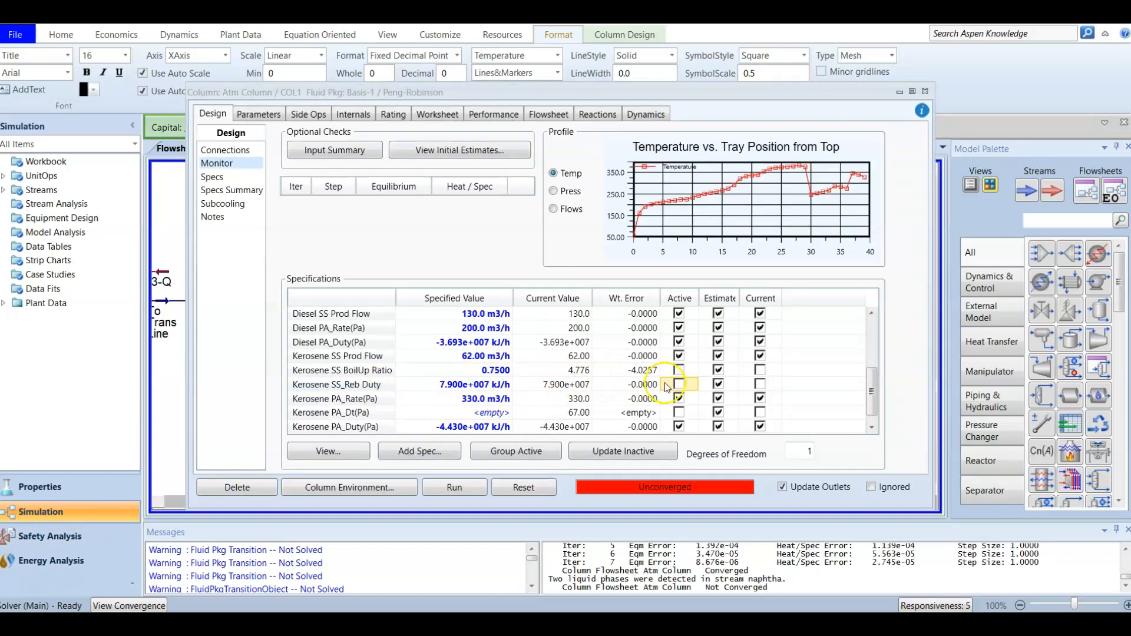
Make Kerosene SS_Reb Duty active so the column converges, then view its stream Connections.
{"action": "left_click", "coordinate": [680, 384]}
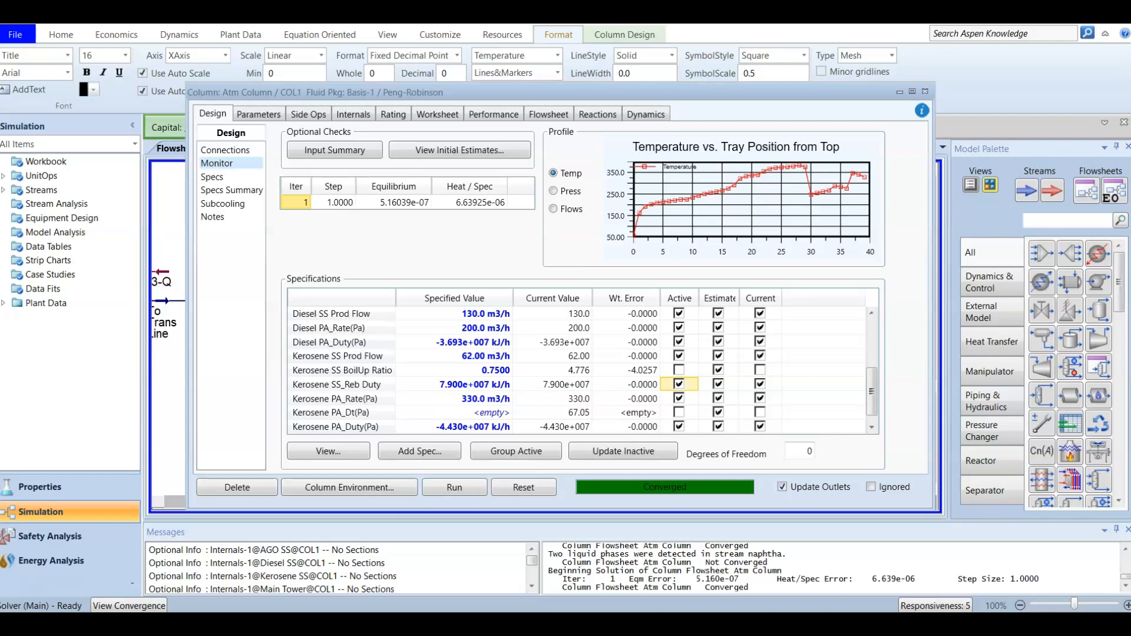
{"action": "left_click", "coordinate": [217, 151]}
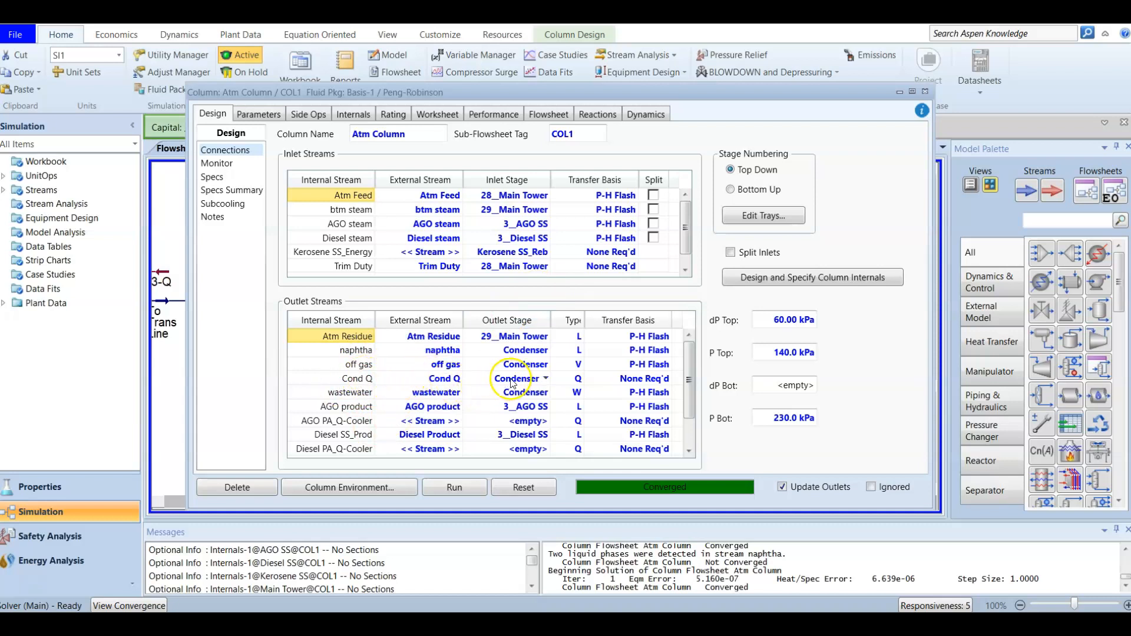
Check the Cond Q outlet and sort the outlet streams, then close the Atm Column window.
{"action": "left_click", "coordinate": [435, 382]}
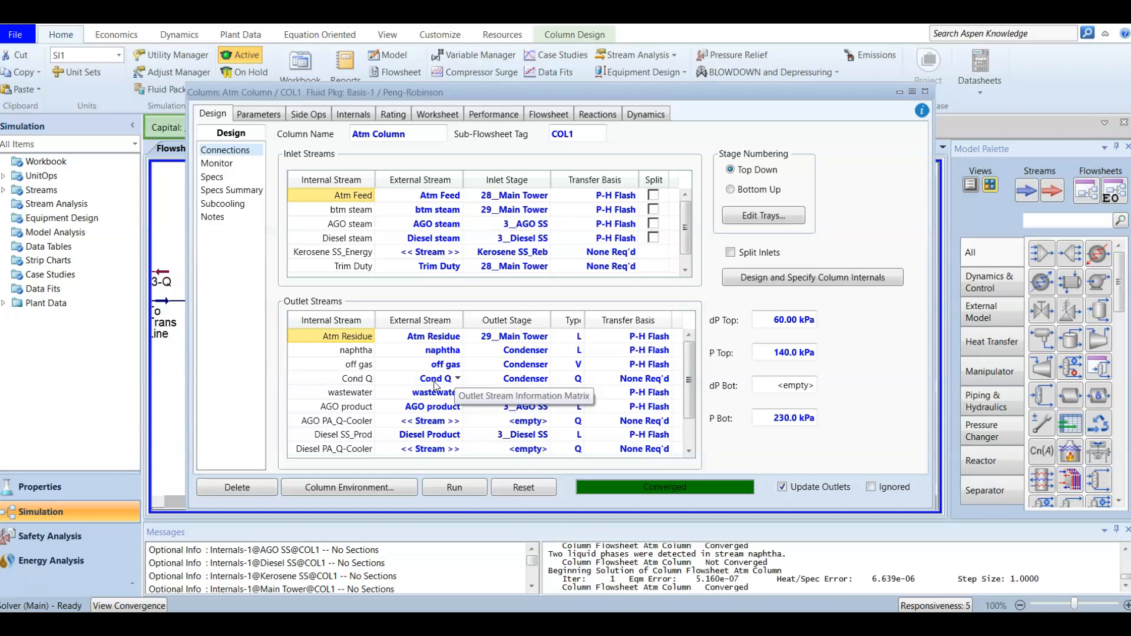
{"action": "scroll", "coordinate": [435, 387], "scroll_direction": "down", "scroll_amount": 1}
{"action": "scroll", "coordinate": [436, 391], "scroll_direction": "up", "scroll_amount": 1}
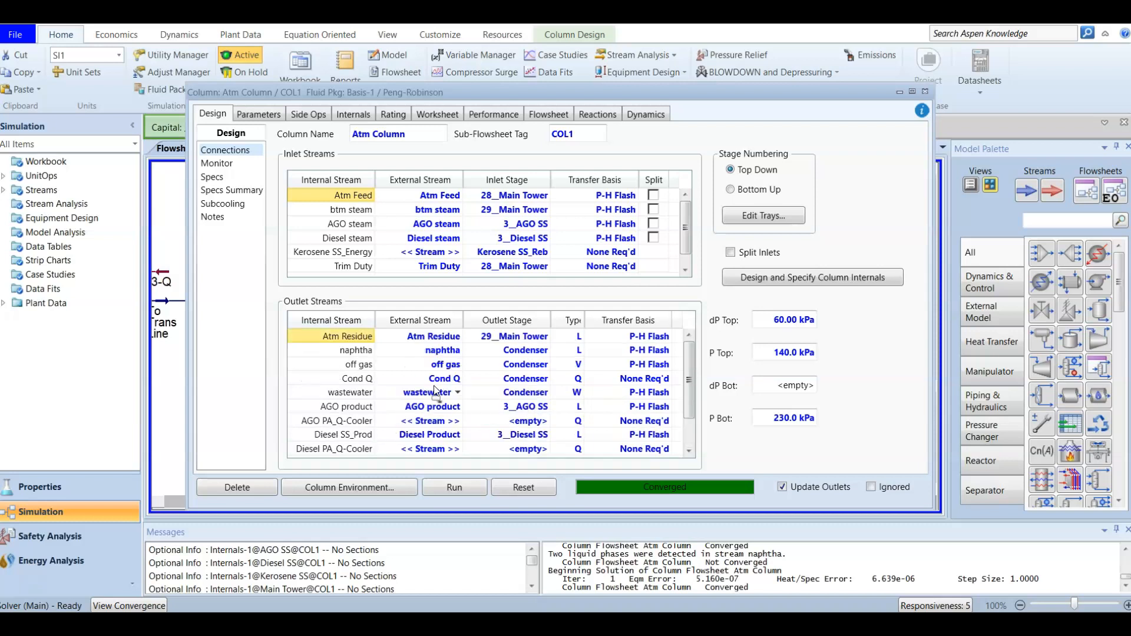
{"action": "left_click", "coordinate": [577, 322]}
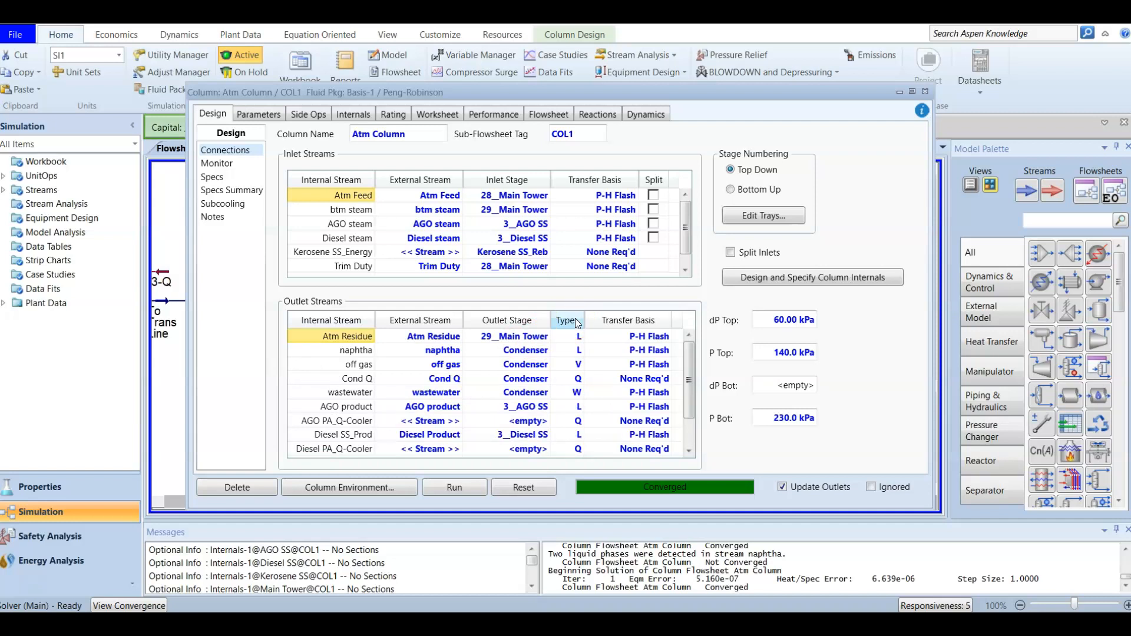
{"action": "left_click", "coordinate": [926, 92]}
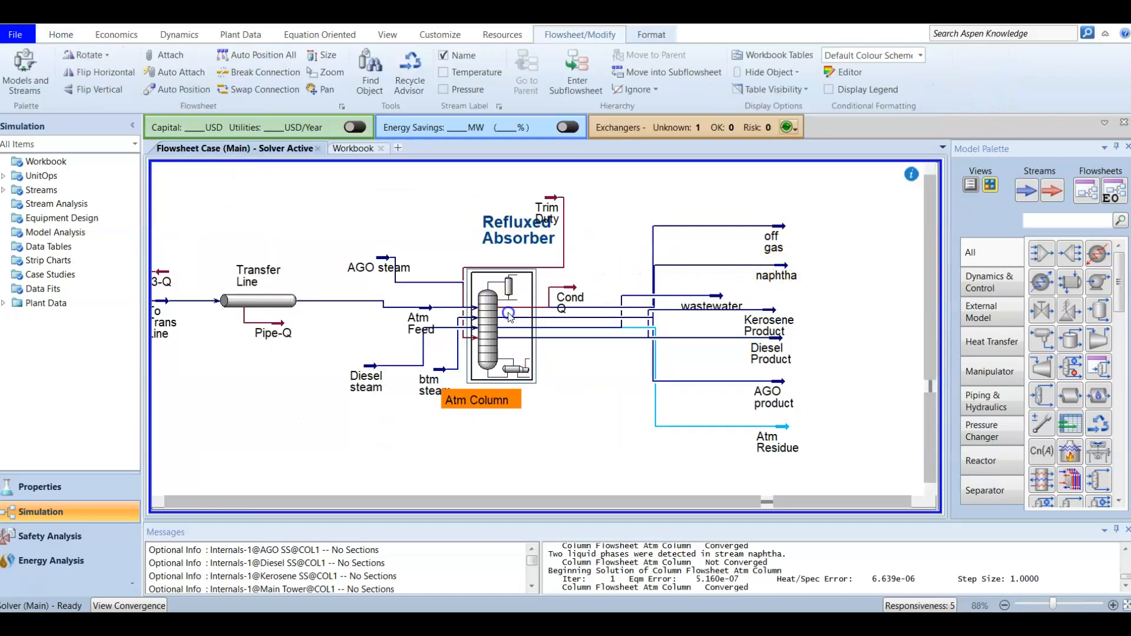
In the column subflowsheet, move Kerosene SS_Energy up-left and Atm Residue out to the right.
{"action": "left_click", "coordinate": [577, 70]}
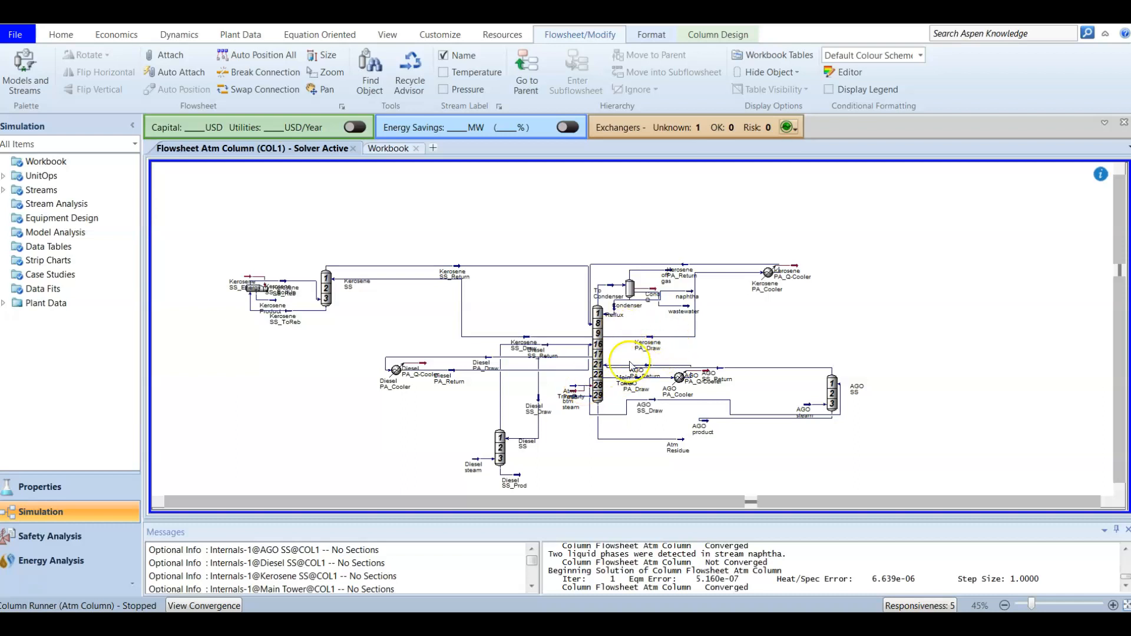
{"action": "mouse_move", "coordinate": [621, 321]}
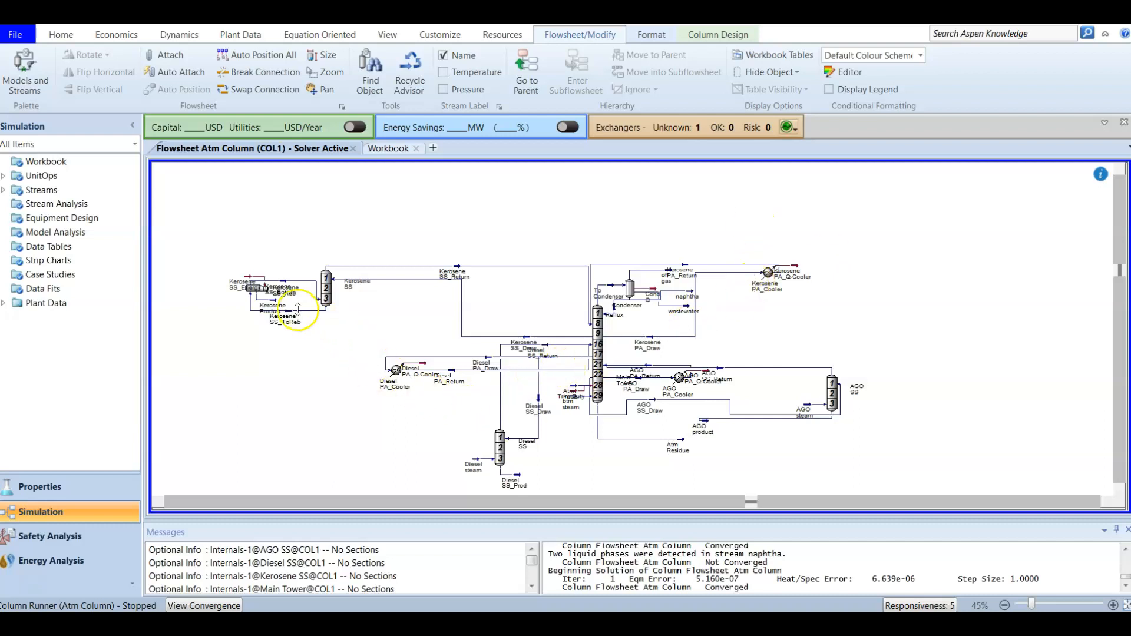
{"action": "left_click_drag", "start_coordinate": [236, 289], "coordinate": [216, 253]}
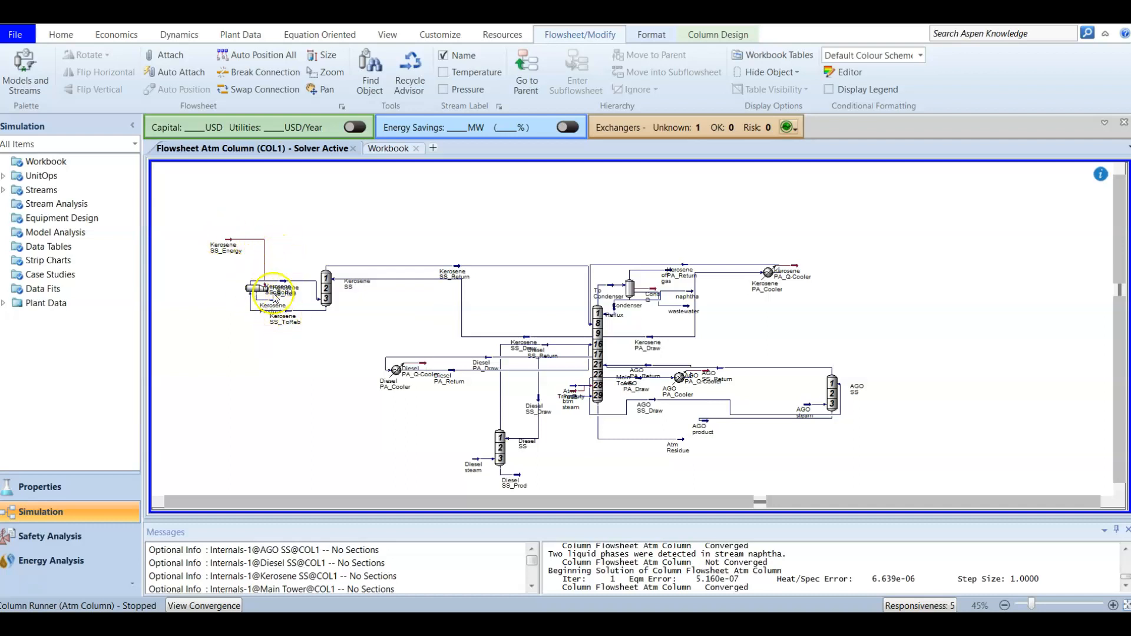
{"action": "mouse_move", "coordinate": [786, 275]}
{"action": "mouse_move", "coordinate": [677, 395]}
{"action": "left_click_drag", "start_coordinate": [678, 443], "coordinate": [915, 436]}
{"action": "left_click", "coordinate": [946, 417]}
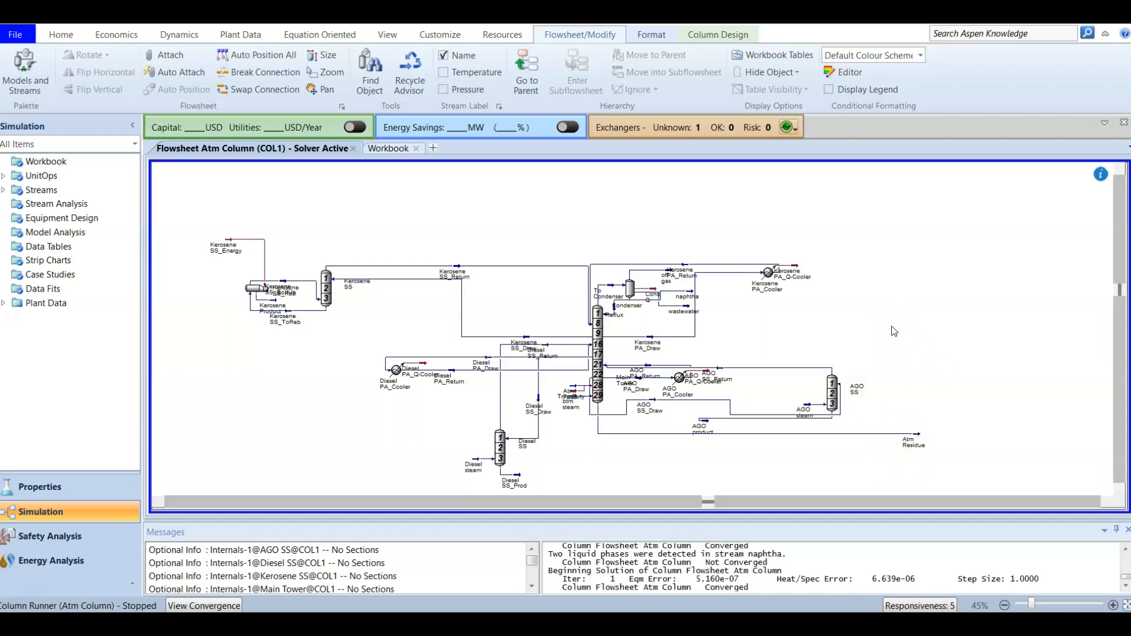
Back on the main flowsheet, drag the Atm Residue stream end lower right.
{"action": "left_click", "coordinate": [534, 90]}
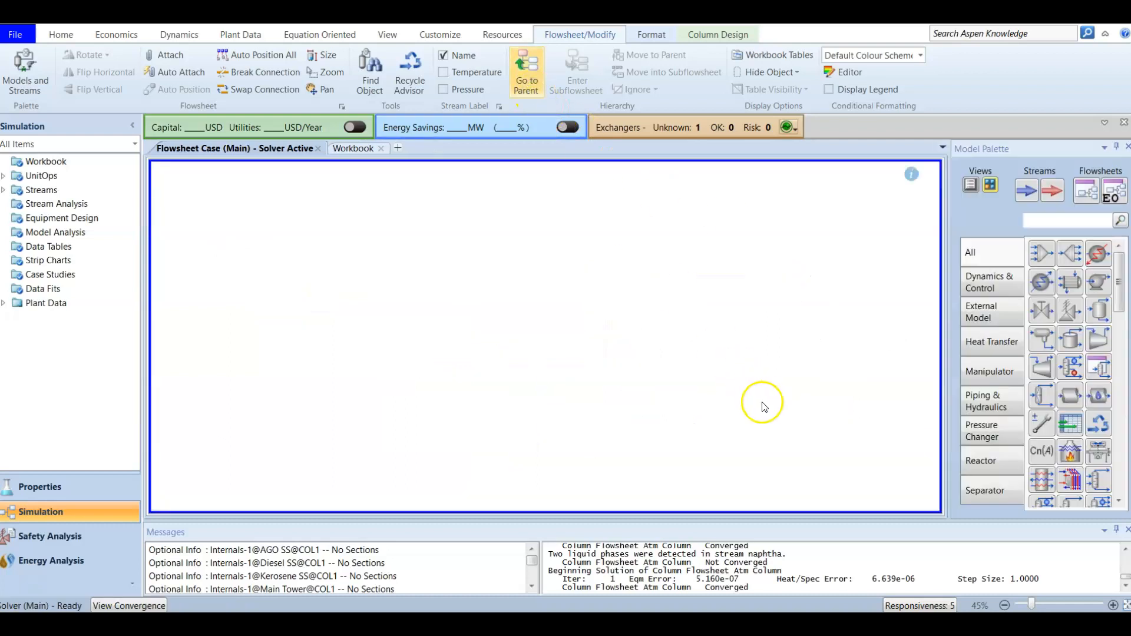
{"action": "mouse_move", "coordinate": [784, 429]}
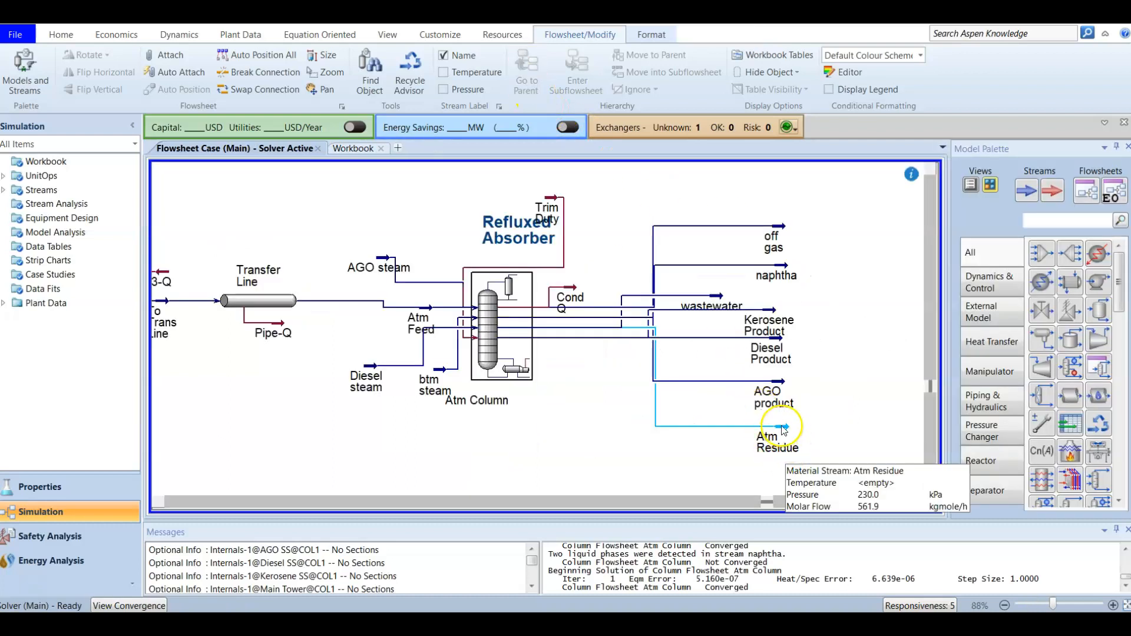
{"action": "left_click_drag", "start_coordinate": [784, 429], "coordinate": [828, 435]}
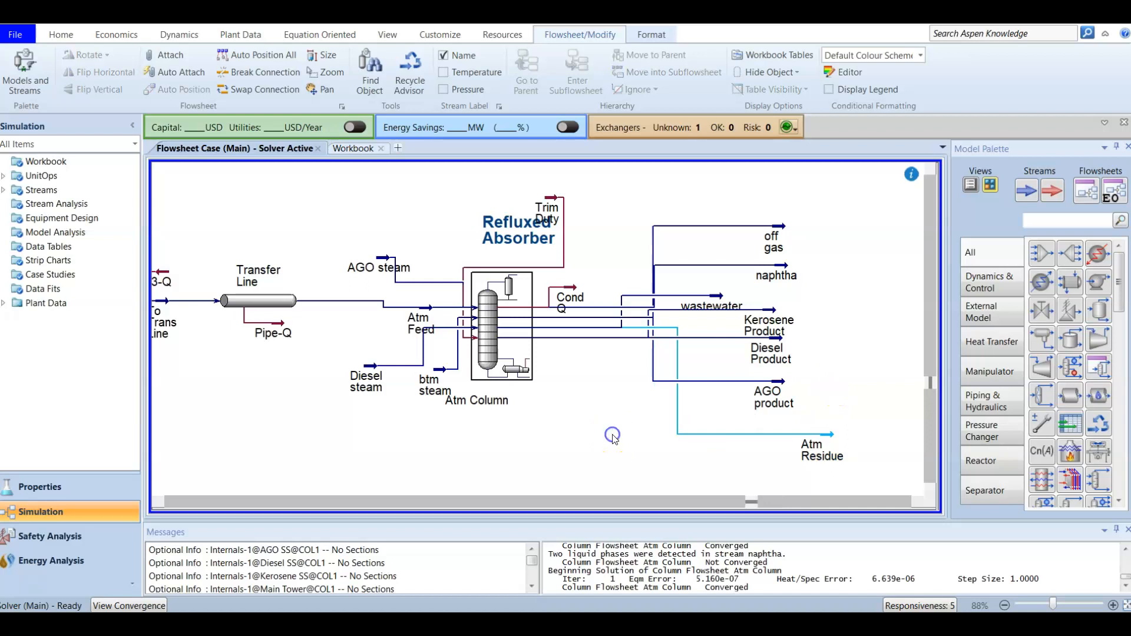
{"action": "mouse_move", "coordinate": [829, 436]}
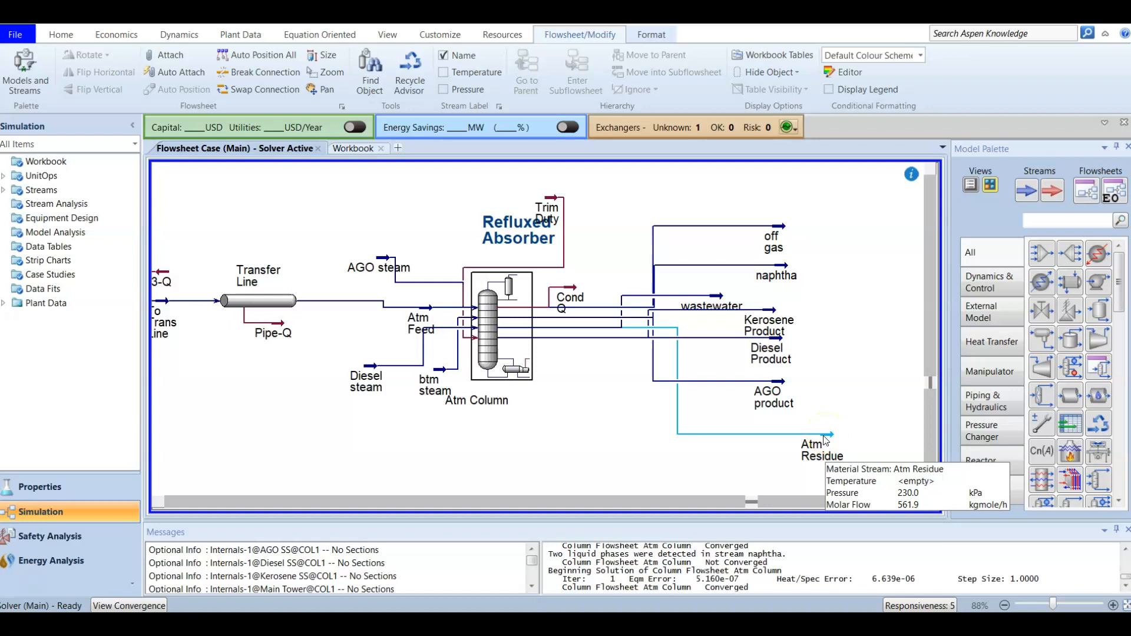
{"action": "double_click", "coordinate": [514, 335]}
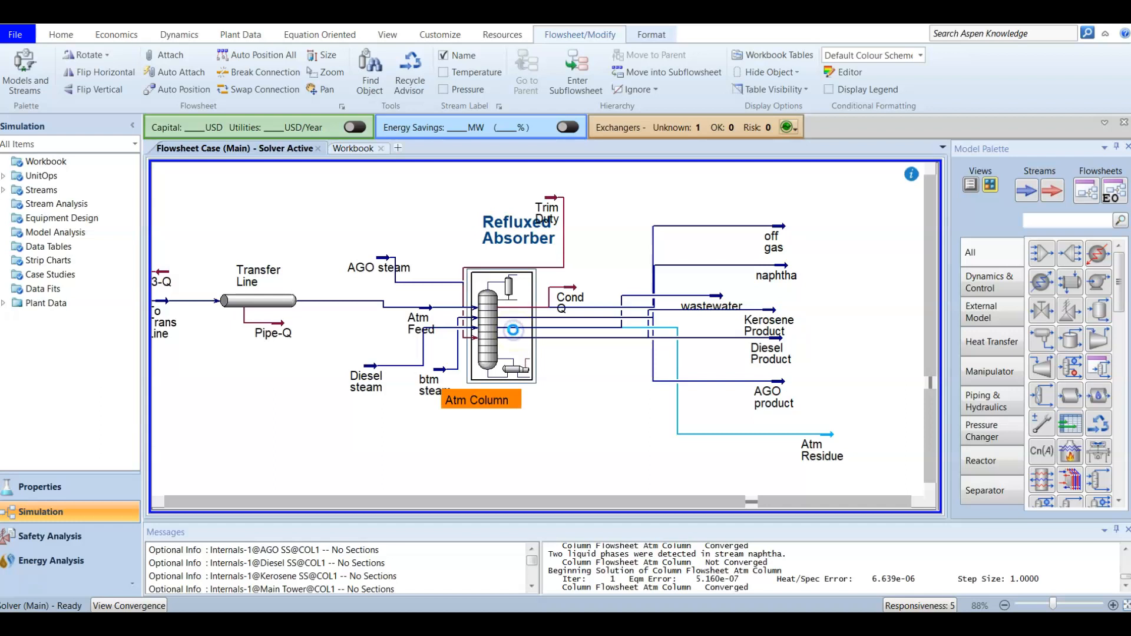
{"action": "left_click_drag", "start_coordinate": [321, 116], "coordinate": [505, 103]}
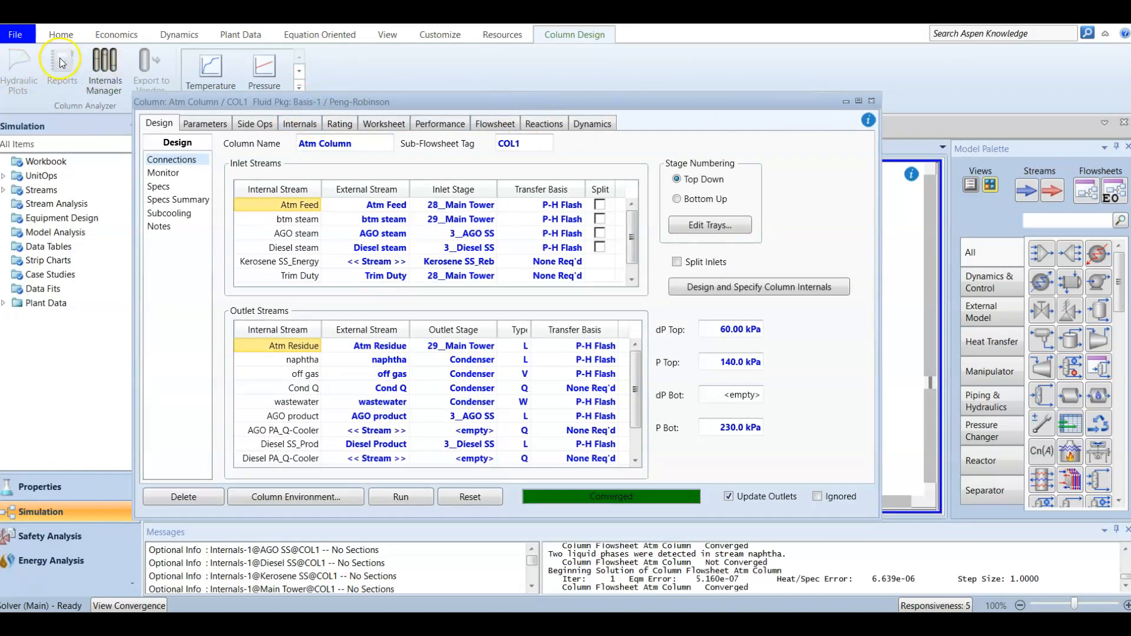
{"action": "left_click", "coordinate": [61, 38]}
{"action": "left_click", "coordinate": [245, 72]}
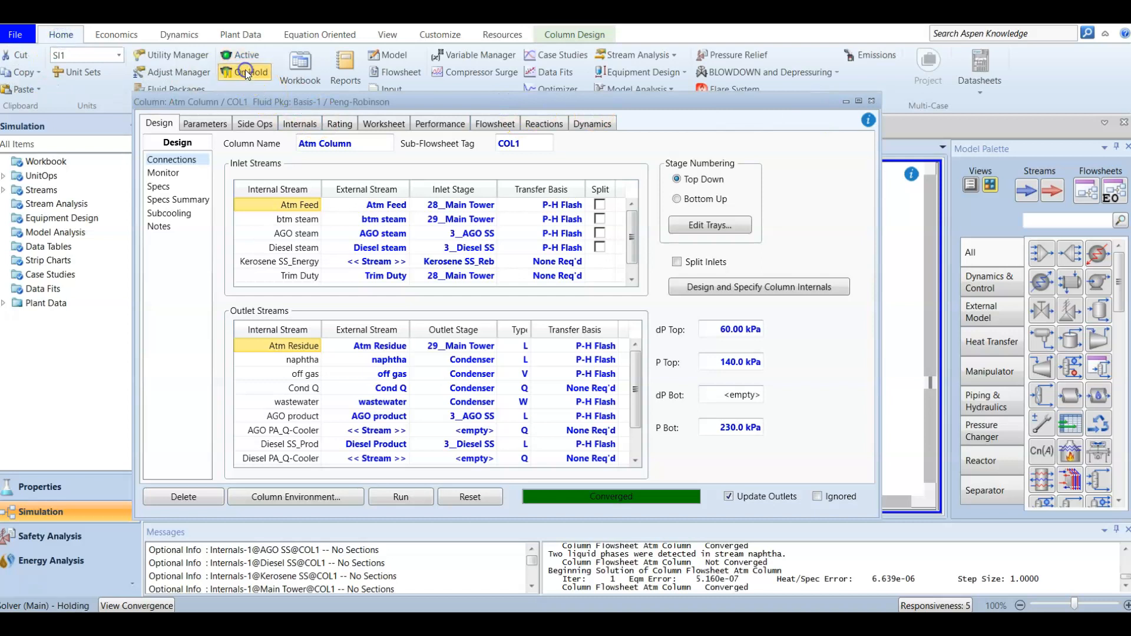
{"action": "left_click", "coordinate": [246, 59]}
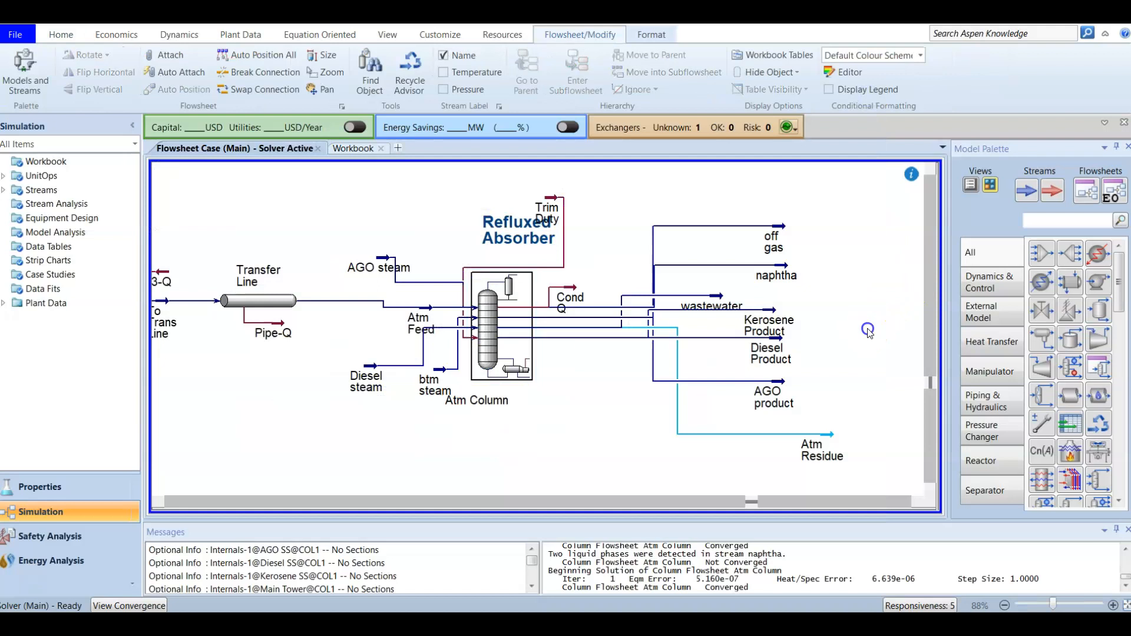
{"action": "left_click", "coordinate": [505, 333]}
{"action": "left_click", "coordinate": [577, 74]}
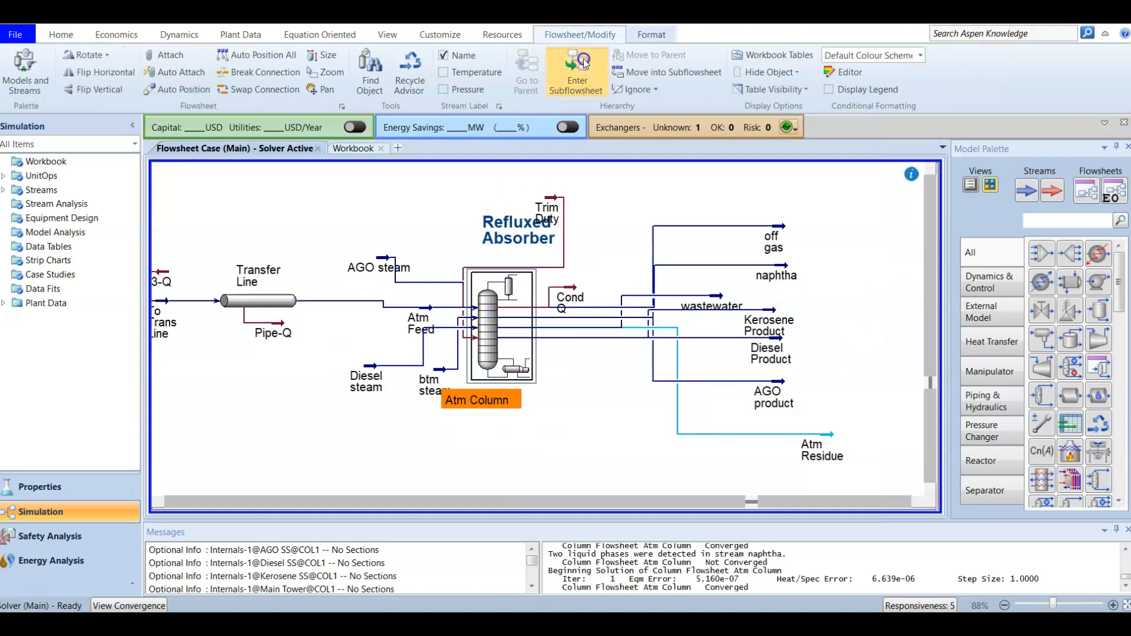
{"action": "left_click", "coordinate": [600, 294]}
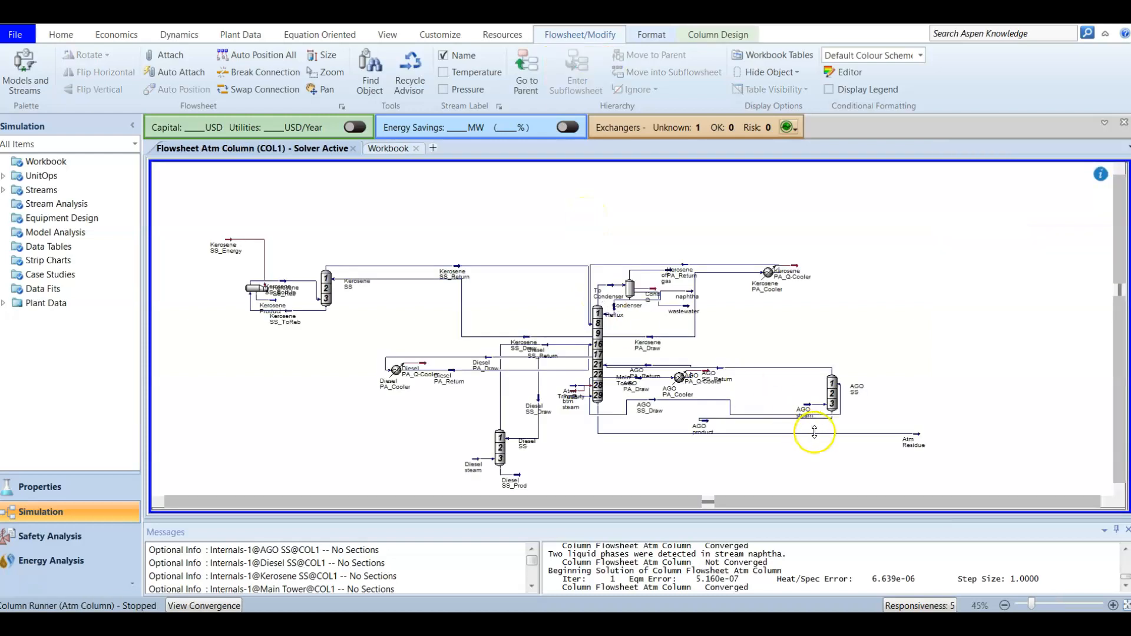
{"action": "left_click", "coordinate": [917, 437]}
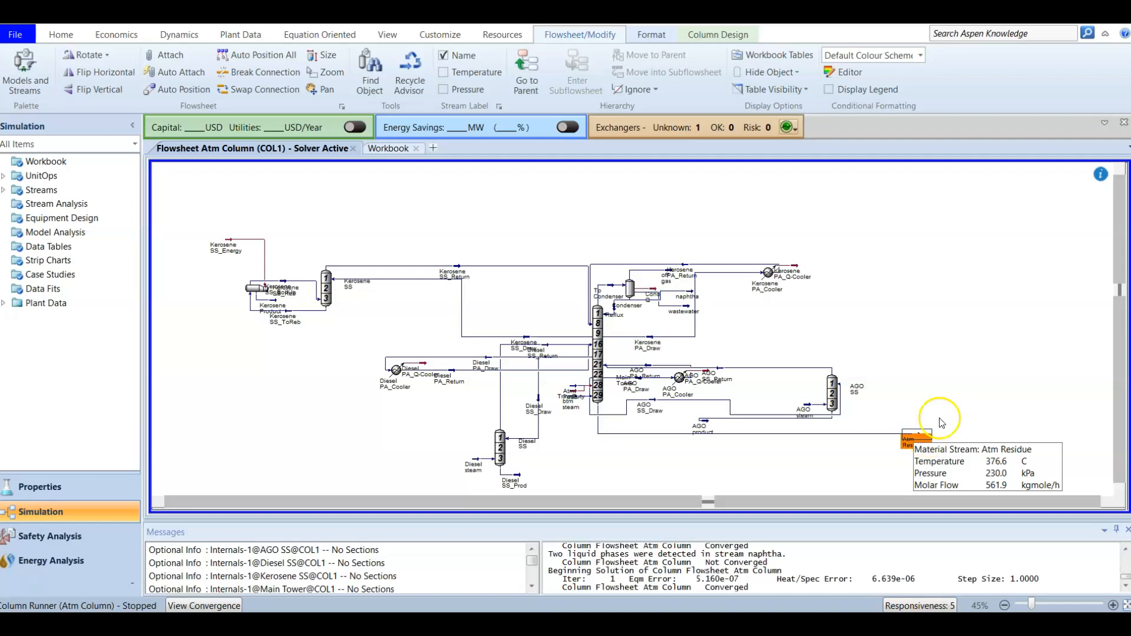
{"action": "left_click", "coordinate": [534, 82]}
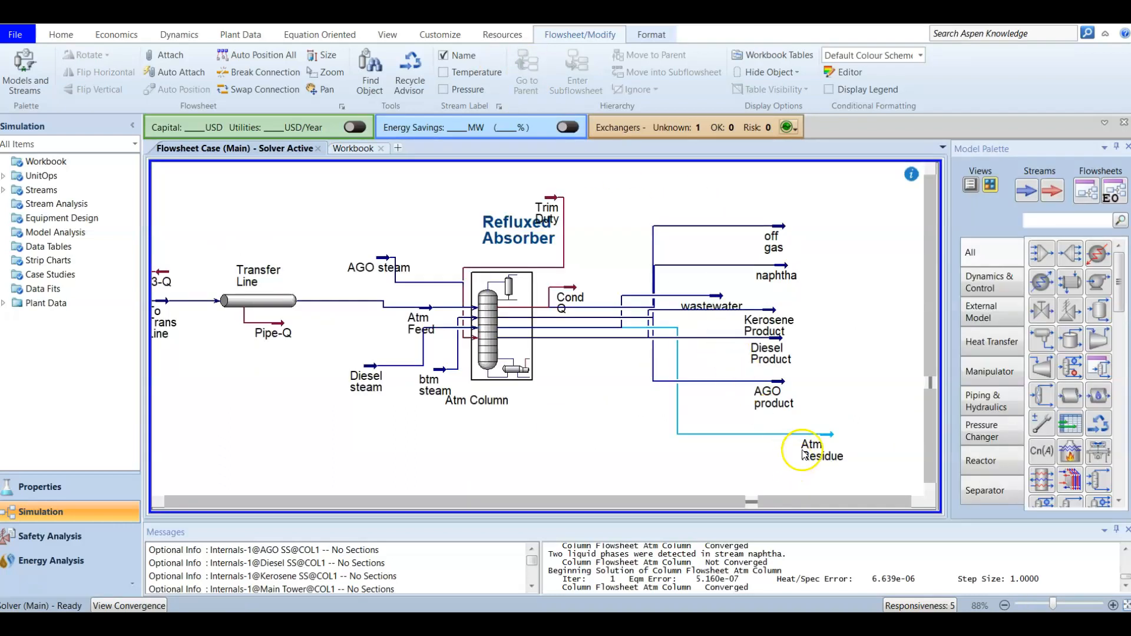
Enter 376.6 C as the Atm Residue temperature, then delete it and close the stream window.
{"action": "double_click", "coordinate": [822, 441]}
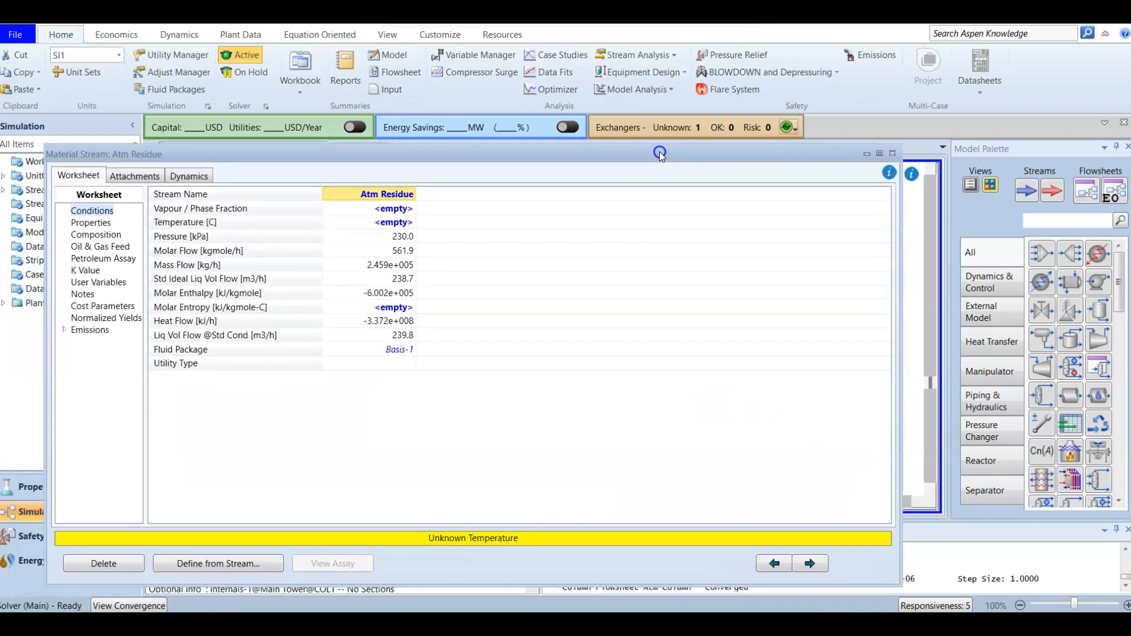
{"action": "left_click", "coordinate": [393, 224]}
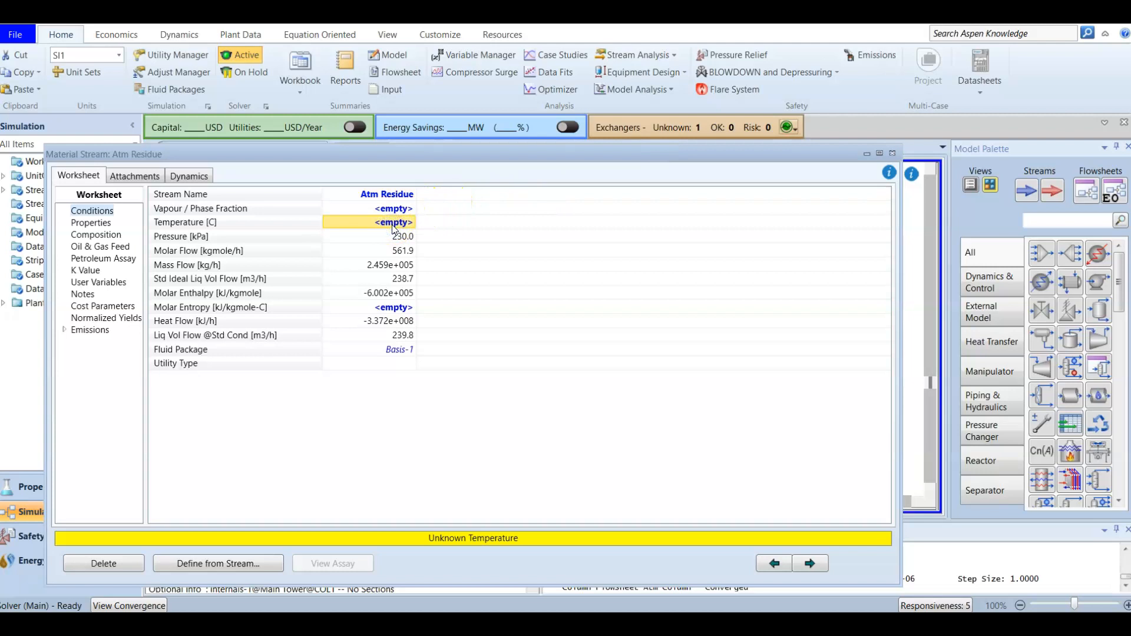
{"action": "type", "text": "376.6"}
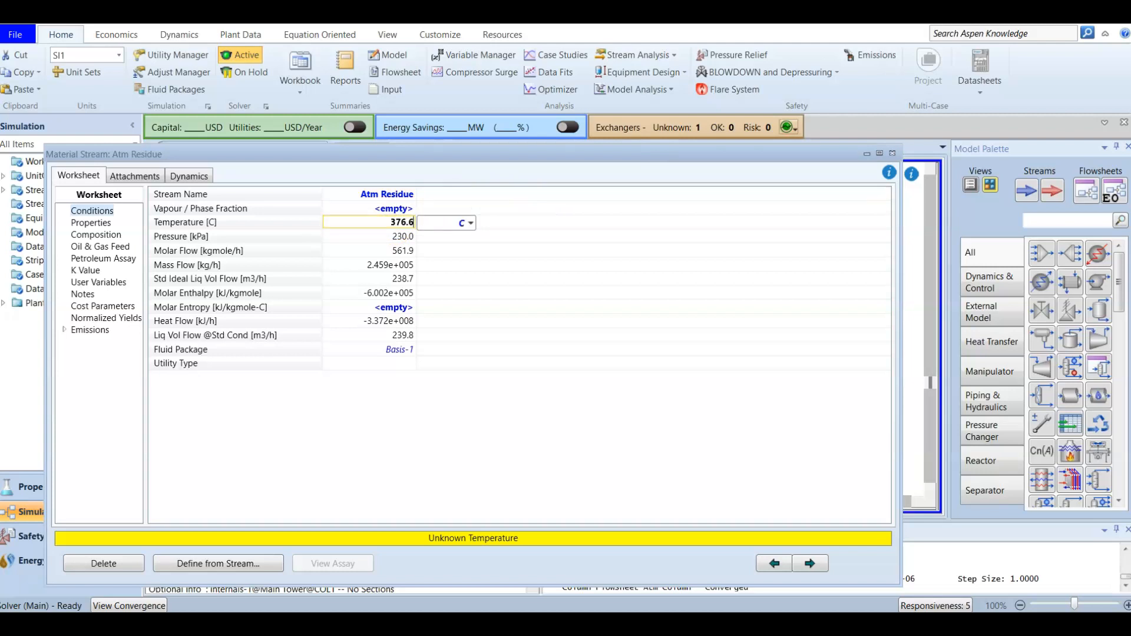
{"action": "key", "text": "Return"}
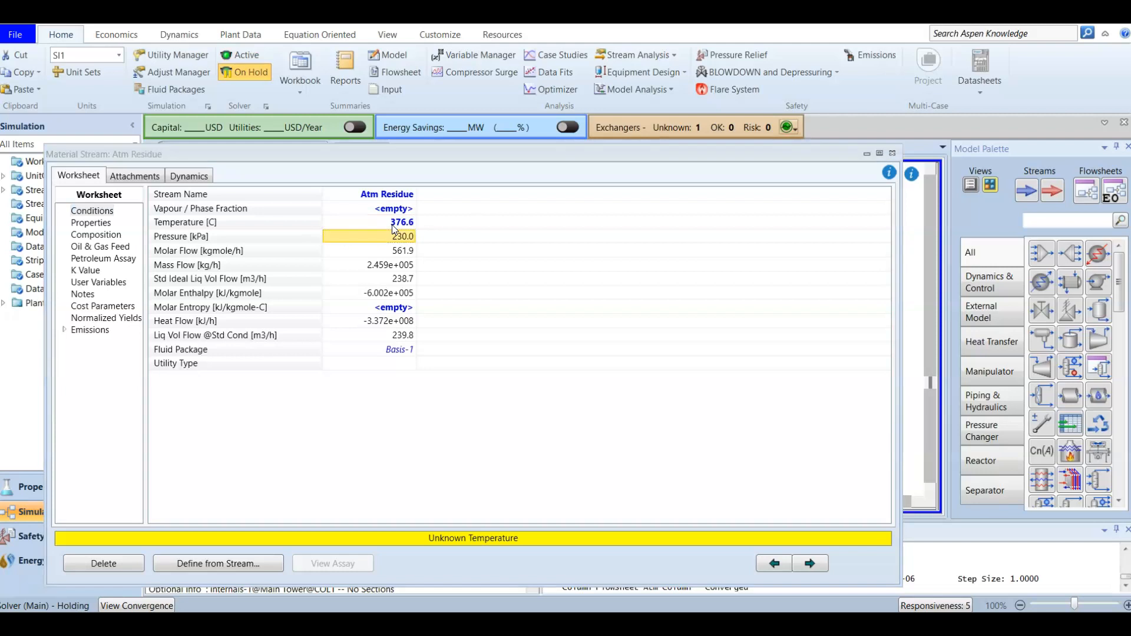
{"action": "left_click", "coordinate": [410, 241]}
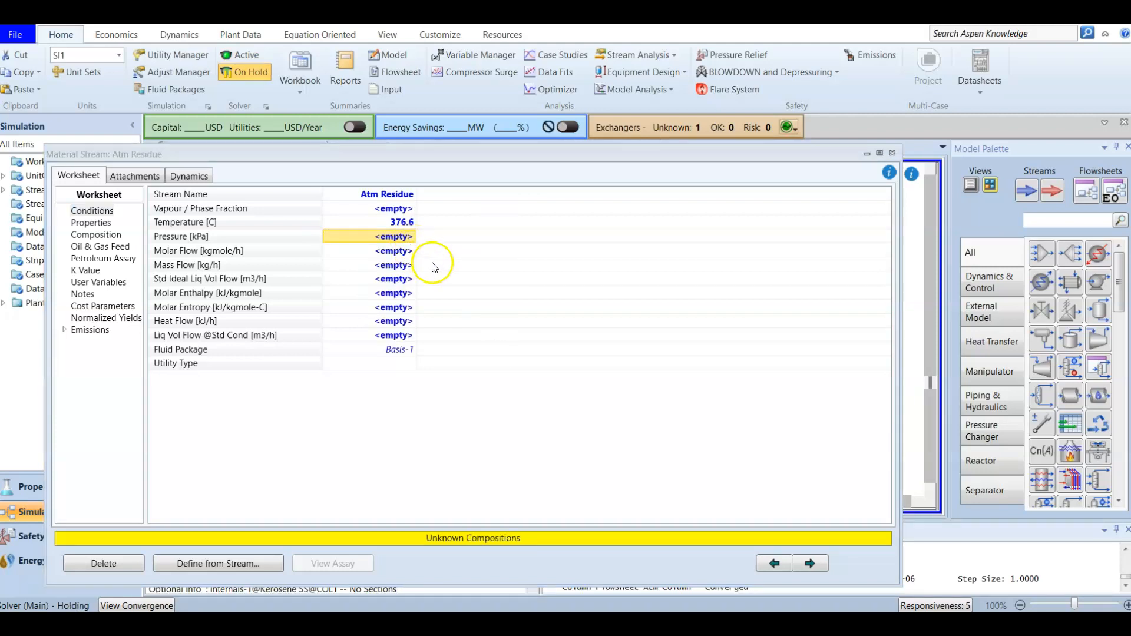
{"action": "left_click", "coordinate": [388, 222]}
{"action": "key", "text": "Delete"}
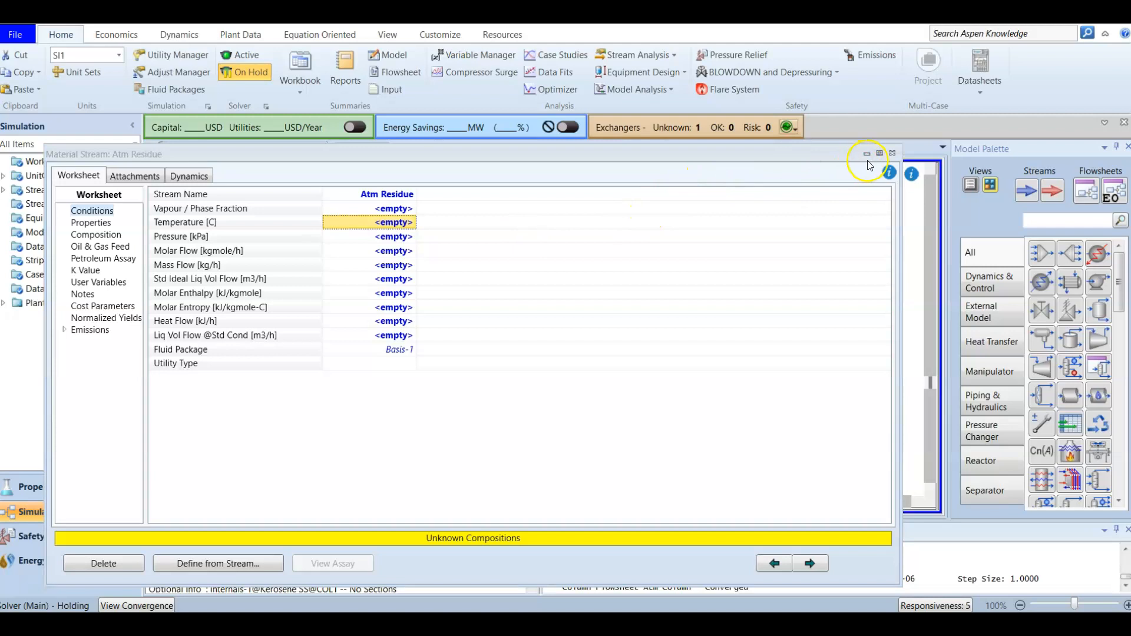
{"action": "left_click", "coordinate": [892, 153]}
{"action": "left_click", "coordinate": [844, 346]}
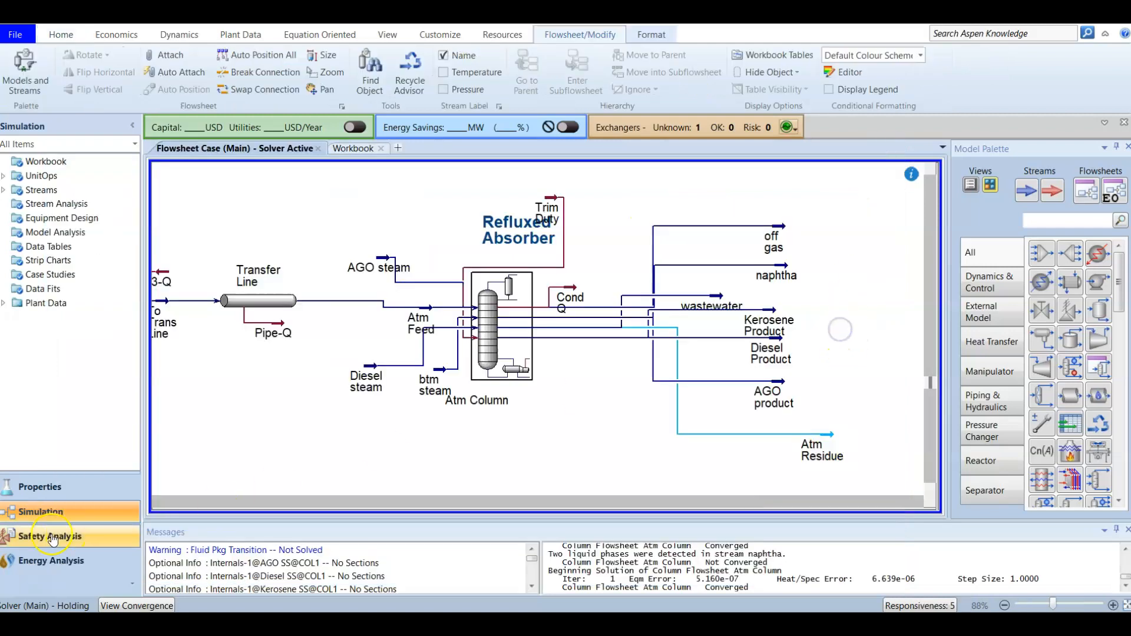
Set the solver back to Active and shift the Trim Duty stream right above the column.
{"action": "left_click", "coordinate": [61, 35]}
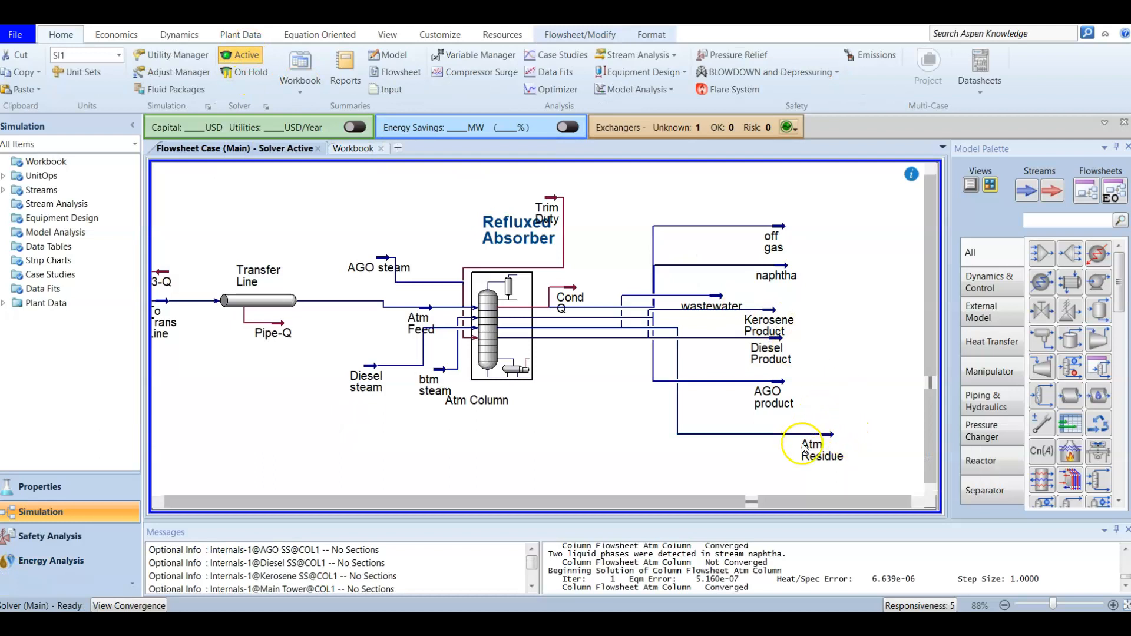
{"action": "mouse_move", "coordinate": [826, 437]}
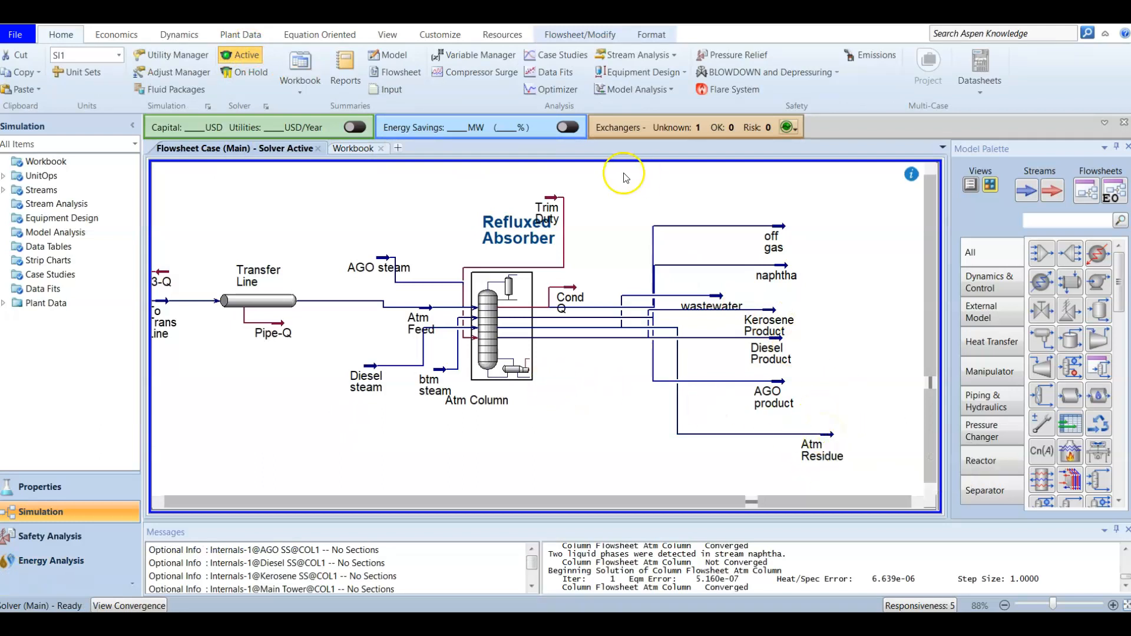
{"action": "left_click", "coordinate": [546, 208]}
{"action": "left_click_drag", "start_coordinate": [547, 207], "coordinate": [595, 199]}
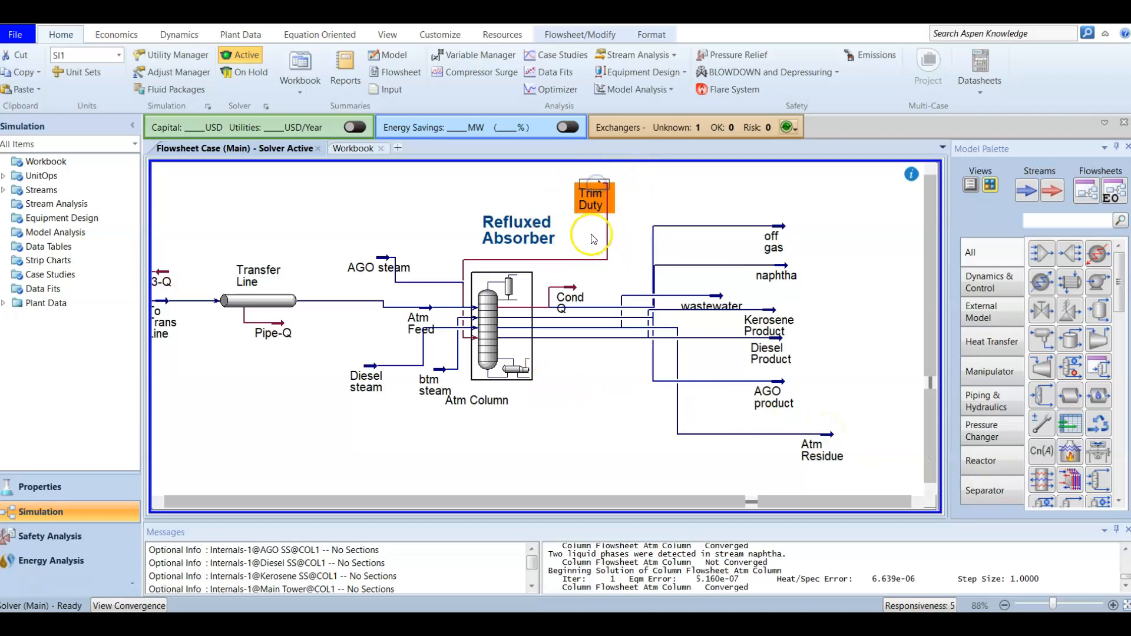
{"action": "left_click", "coordinate": [617, 428]}
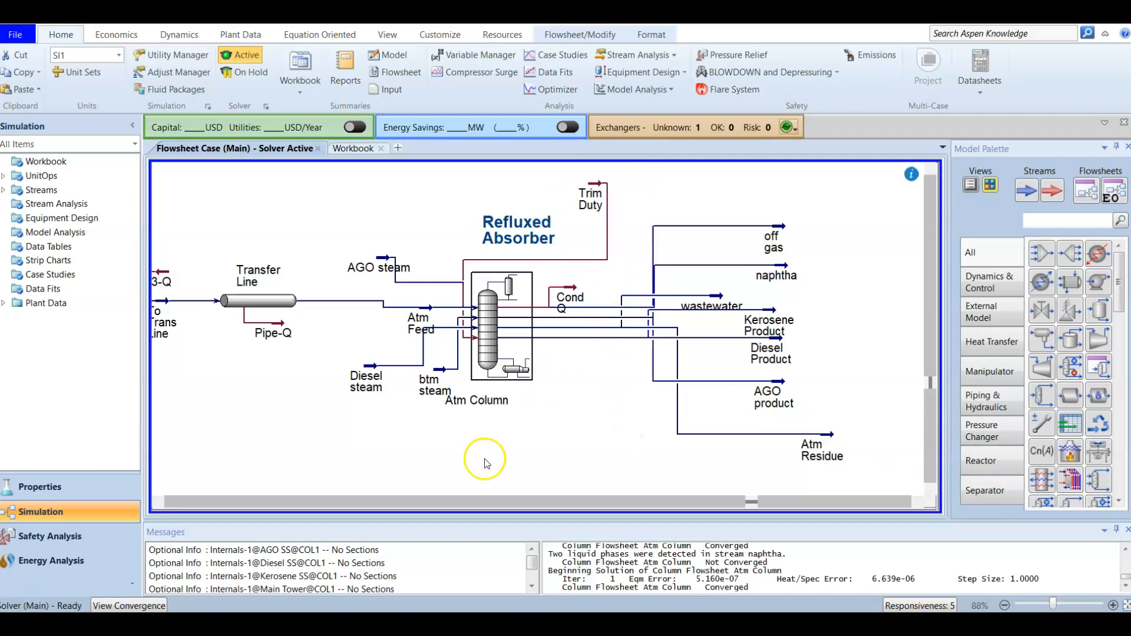